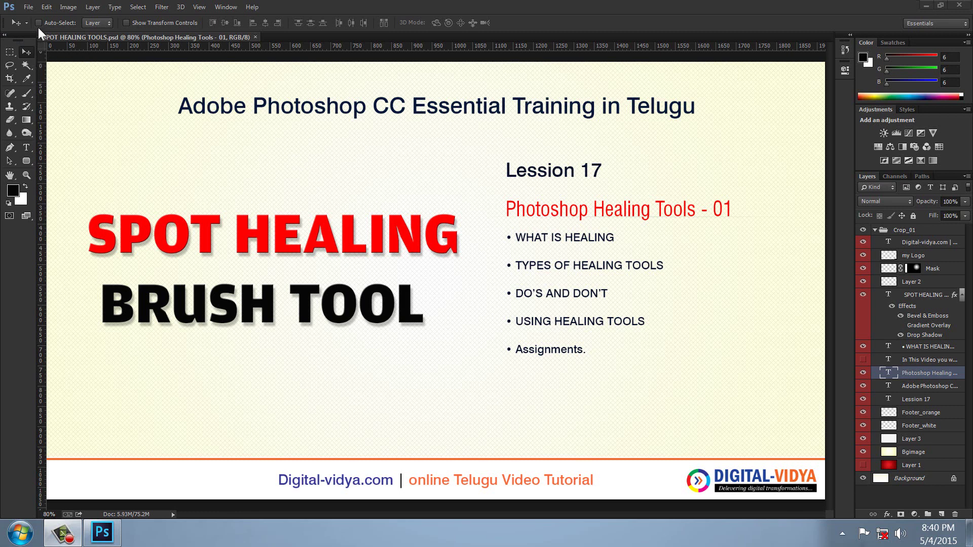
# - Open the File menu over the Spot Healing Brush title slide
pyautogui.click(31, 7)
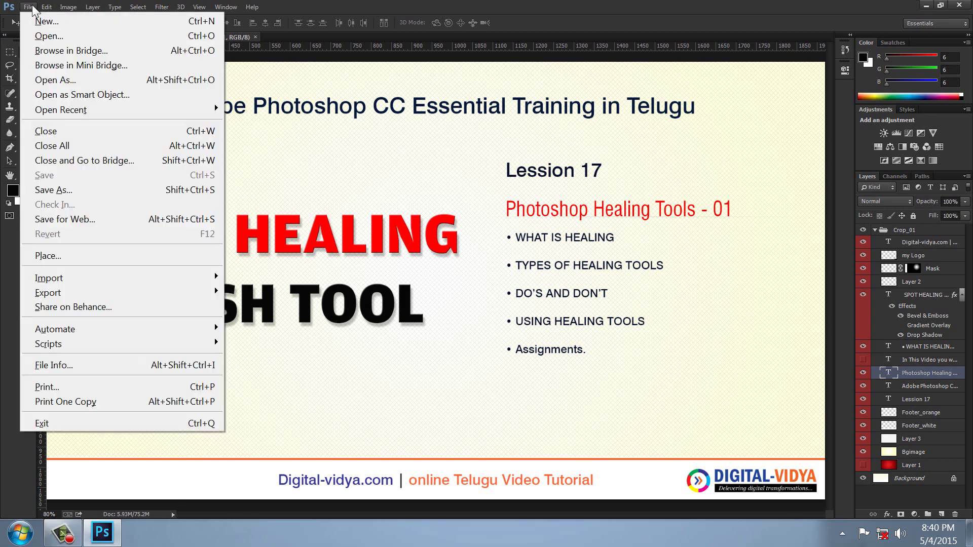
# - Close the title slide and open the portrait of the girl in the red headscarf
pyautogui.click(65, 133)
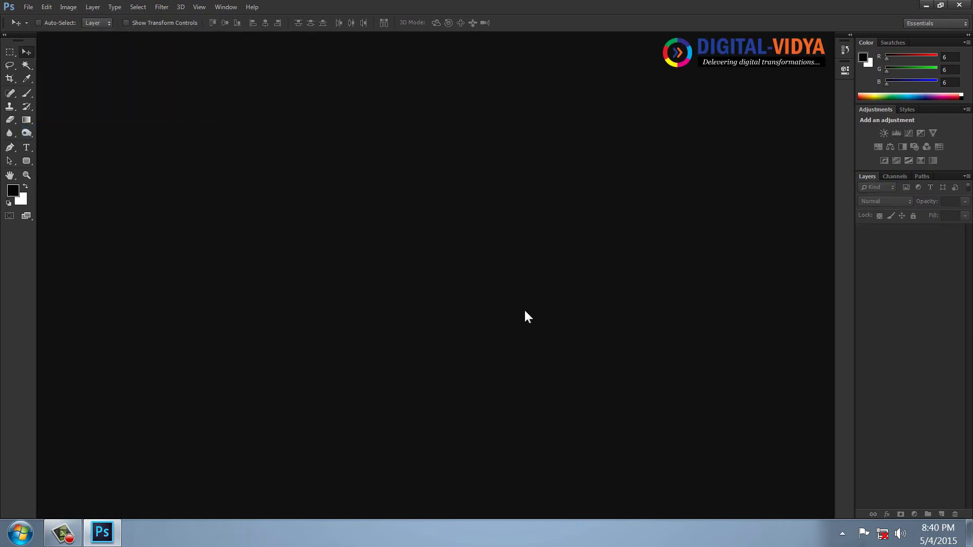
pyautogui.click(33, 7)
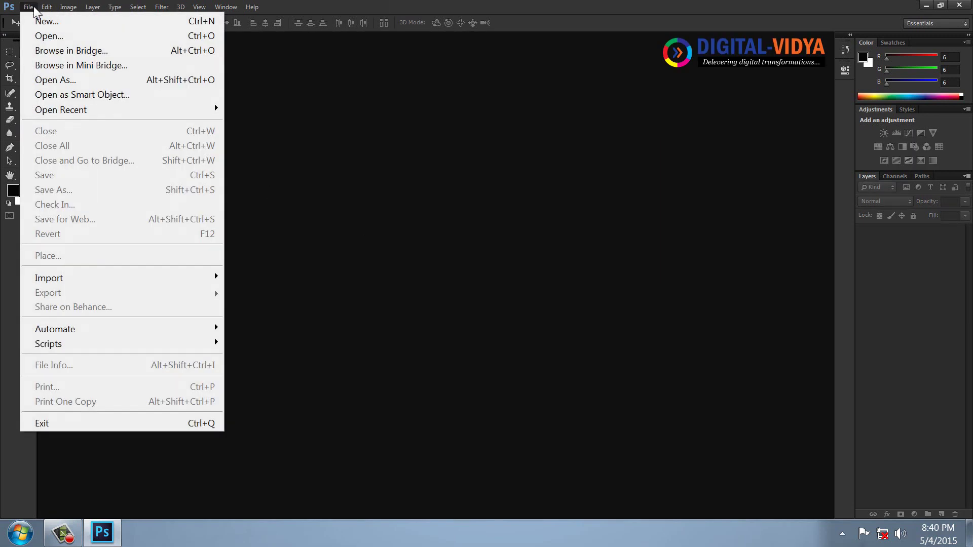
pyautogui.click(43, 35)
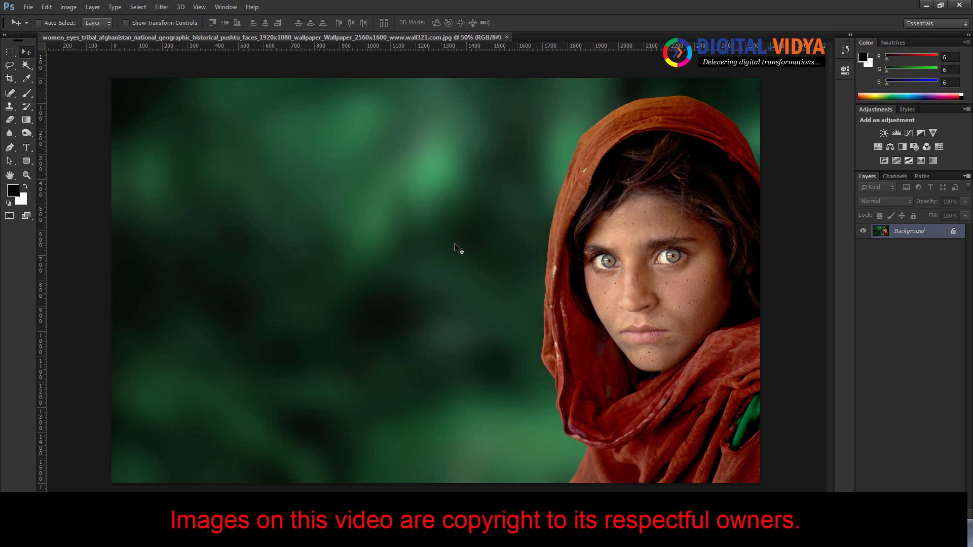
pyautogui.click(26, 174)
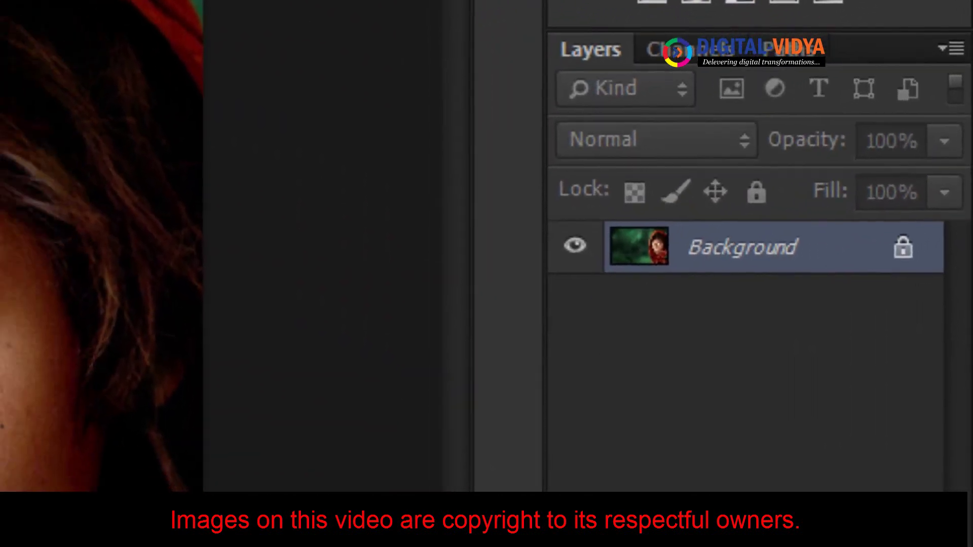
# - Zoom onto the girl's forehead and select a small rectangle of clean skin beside the spots
pyautogui.moveTo(2, 132); pyautogui.dragTo(538, 199)
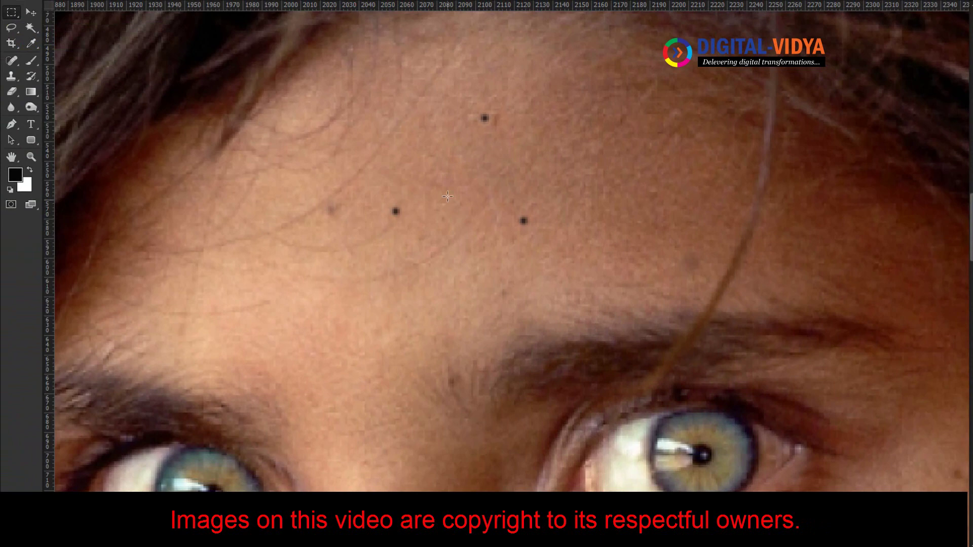
pyautogui.moveTo(430, 170); pyautogui.dragTo(475, 231)
# - Paste the clean skin patch over the forehead spots, then delete the pasted patches
pyautogui.hotkey('alt', 'e')
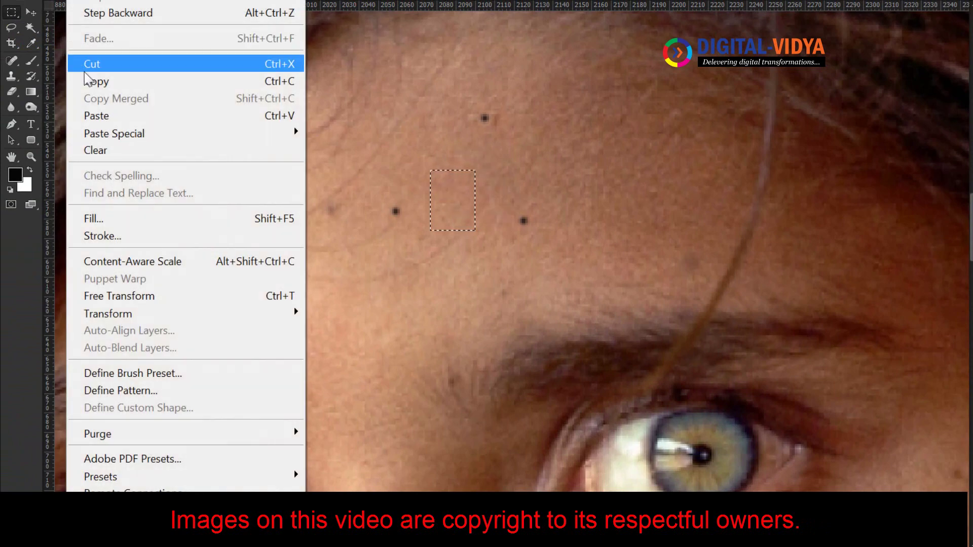
pyautogui.click(93, 116)
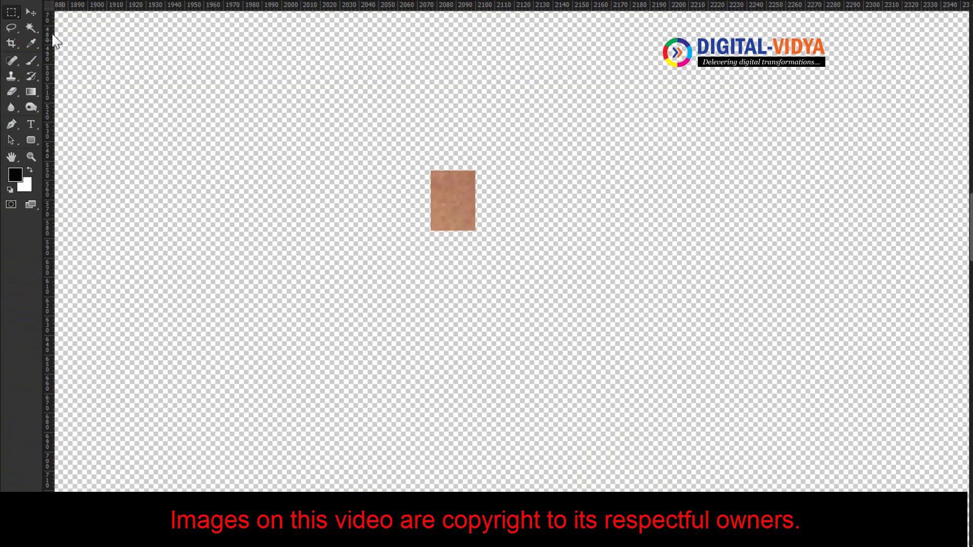
pyautogui.moveTo(451, 193); pyautogui.dragTo(490, 129)
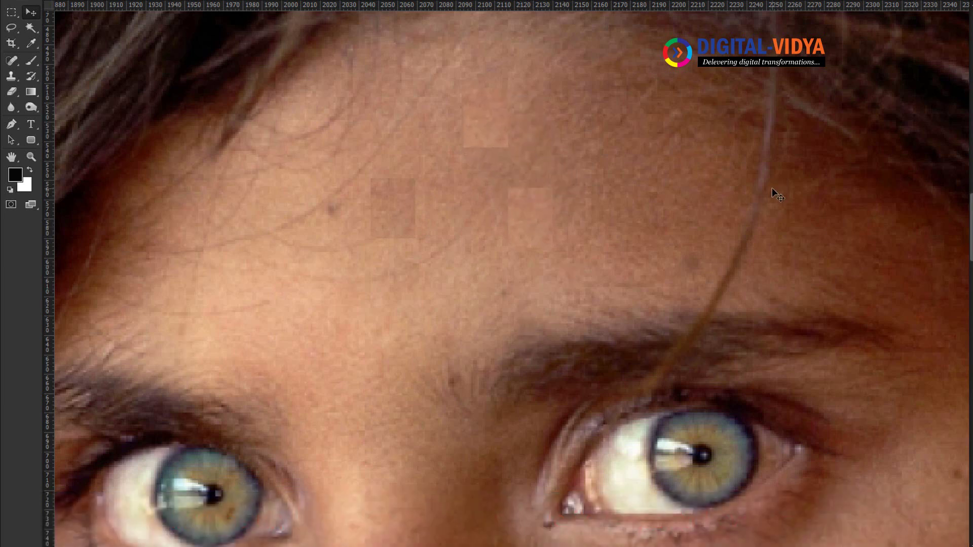
pyautogui.press('BackSpace')
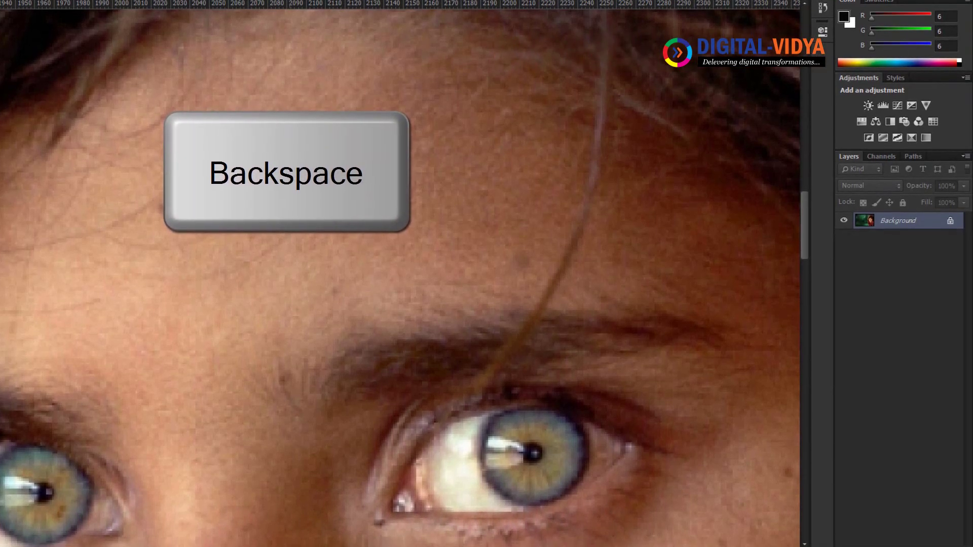
pyautogui.rightClick(284, 182)
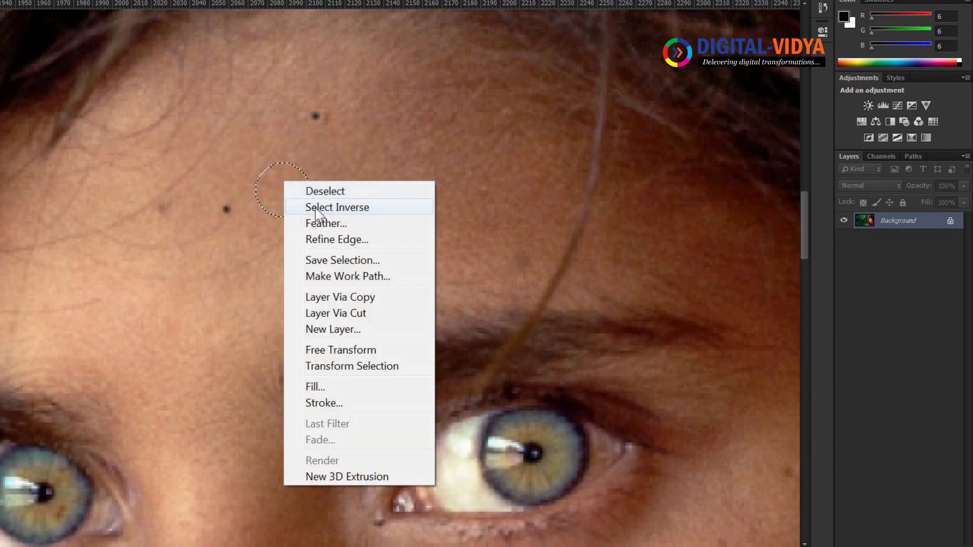
pyautogui.click(317, 225)
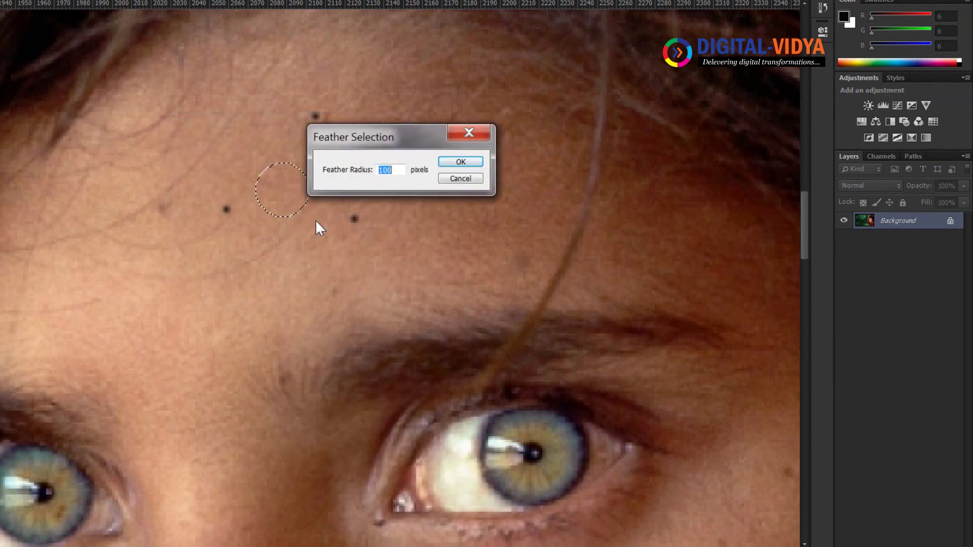
pyautogui.write('8')
pyautogui.press('Return')
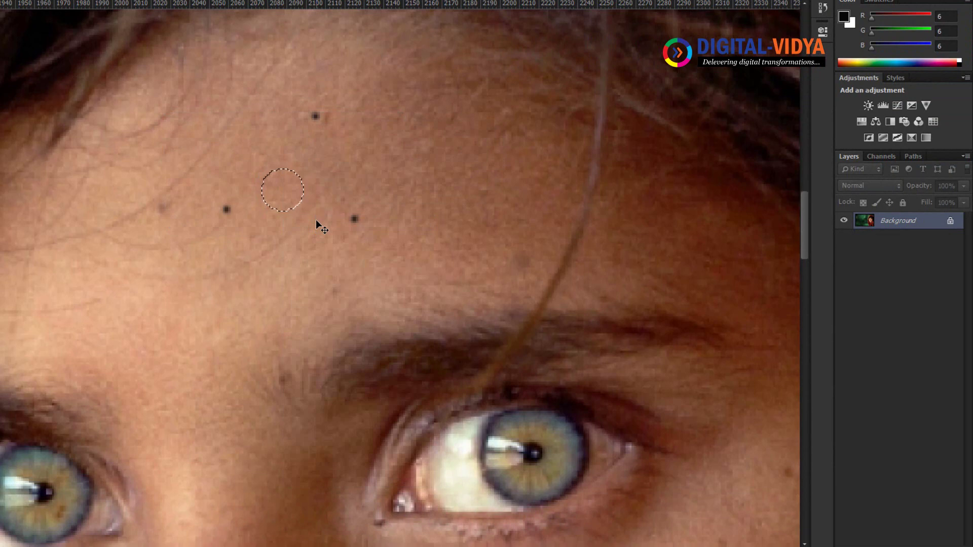
pyautogui.hotkey('ctrl', 'j')
pyautogui.press('v')
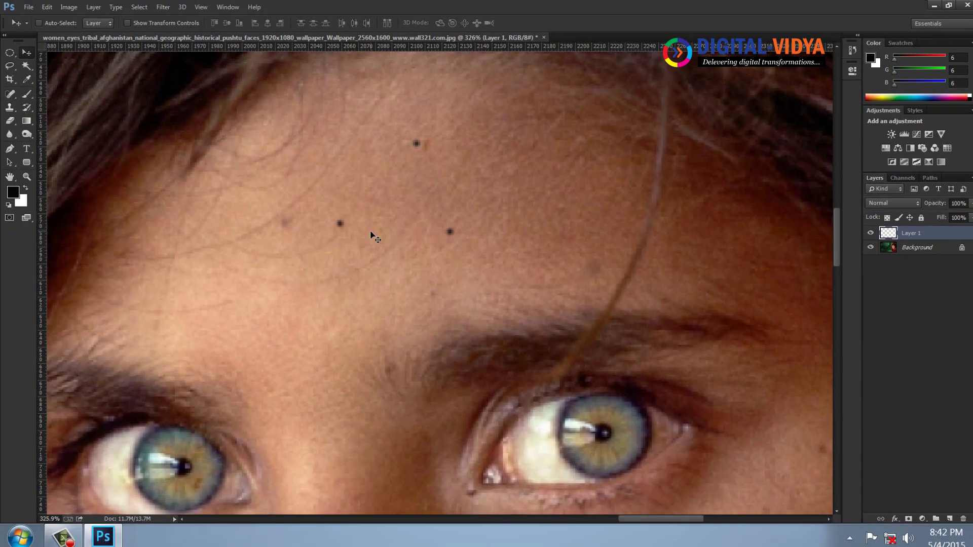
pyautogui.moveTo(393, 218); pyautogui.dragTo(419, 153)
pyautogui.press('Delete')
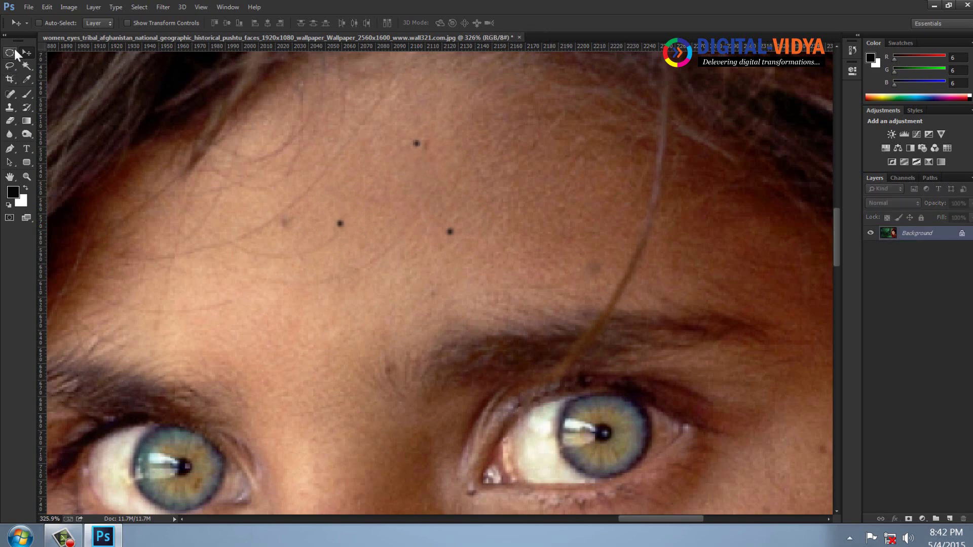
pyautogui.click(14, 49)
pyautogui.moveTo(361, 166); pyautogui.dragTo(422, 226)
pyautogui.rightClick(396, 195)
pyautogui.click(419, 231)
pyautogui.write('6')
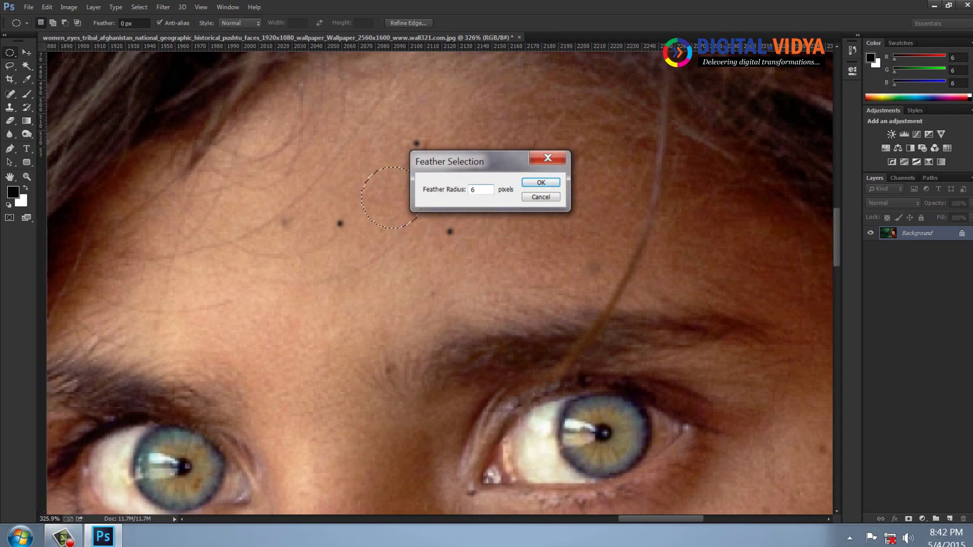
pyautogui.press('Return')
pyautogui.hotkey('ctrl', 'j')
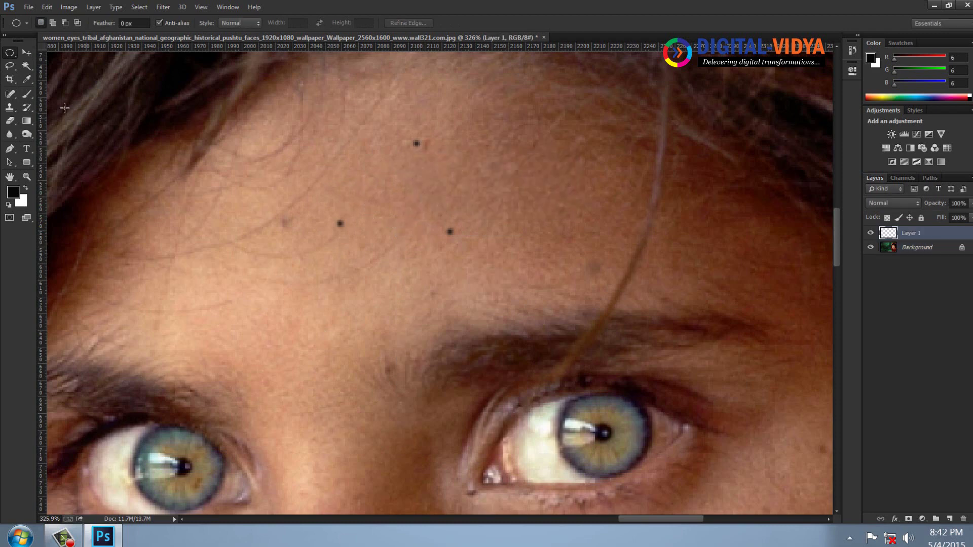
pyautogui.click(22, 51)
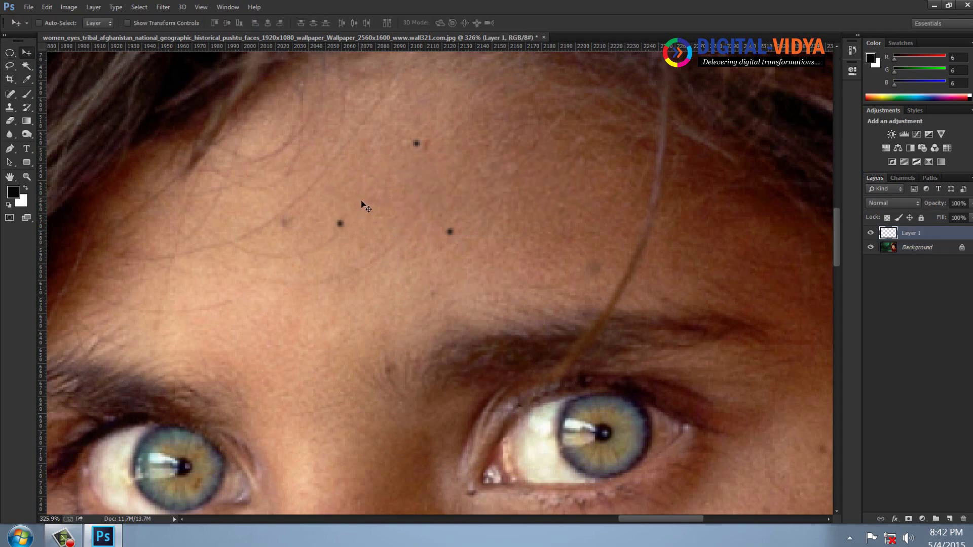
pyautogui.moveTo(397, 196); pyautogui.dragTo(332, 412)
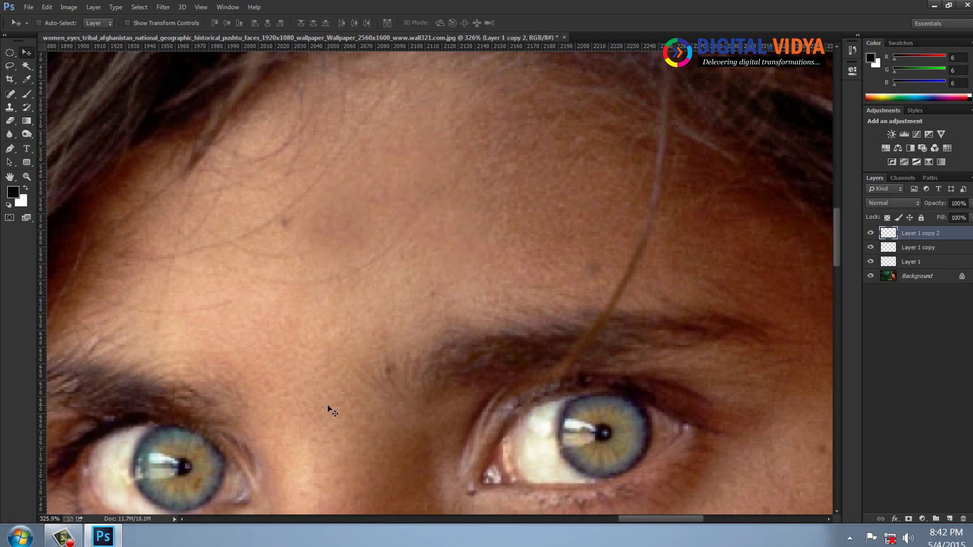
pyautogui.hotkey('ctrl', 'alt', 'z')
pyautogui.hotkey('ctrl', 'alt', 'z')
pyautogui.hotkey('ctrl', 'alt', 'z')
pyautogui.hotkey('ctrl', 'alt', 'z')
pyautogui.hotkey('ctrl', 'alt', 'z')
pyautogui.hotkey('ctrl', 'alt', 'z')
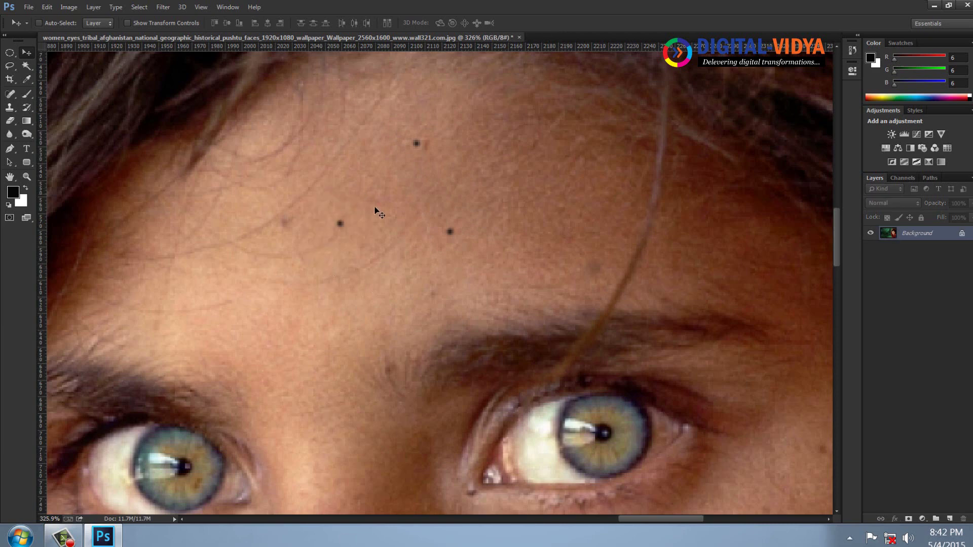
pyautogui.click(26, 176)
# - Zoom closely onto one dark forehead spot and select the Spot Healing Brush
pyautogui.moveTo(309, 210); pyautogui.dragTo(385, 241)
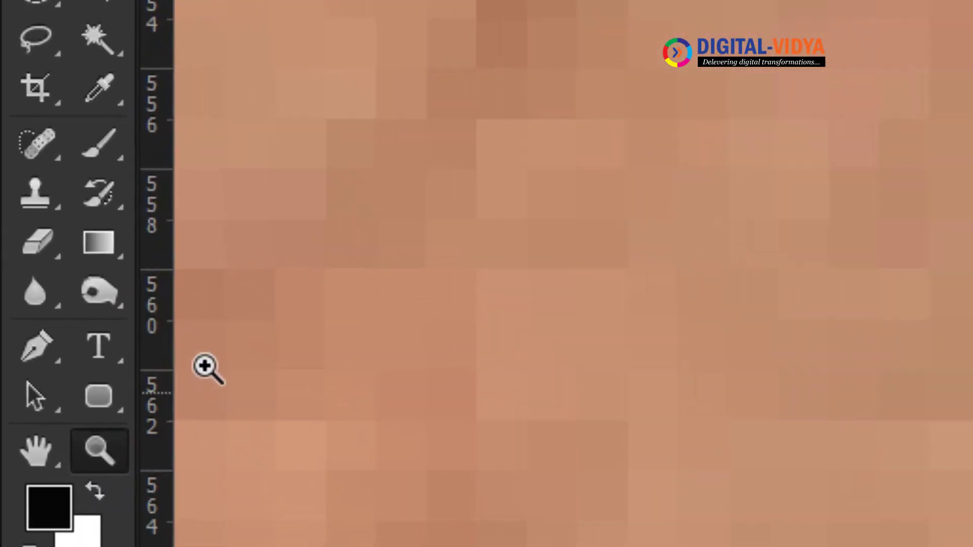
pyautogui.click(14, 97)
pyautogui.rightClick(96, 212)
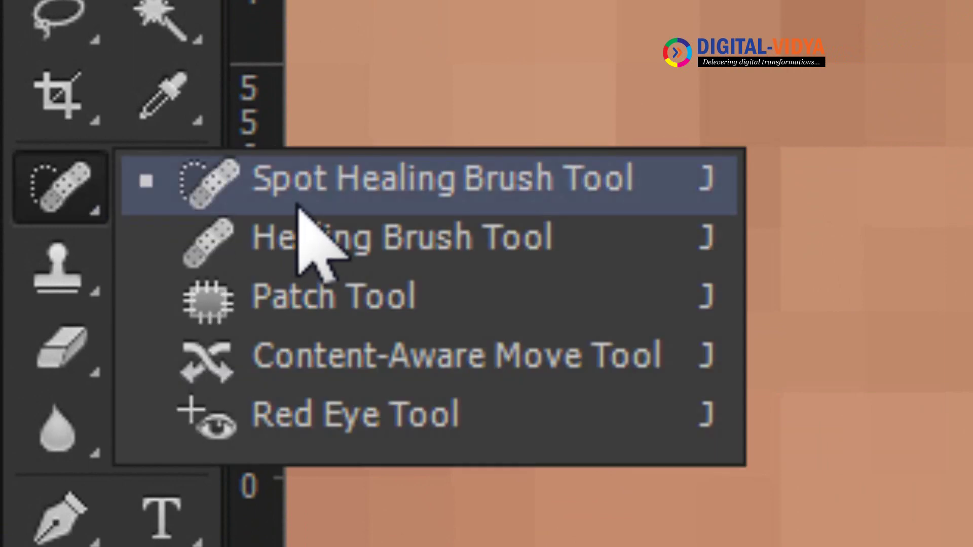
pyautogui.click(459, 205)
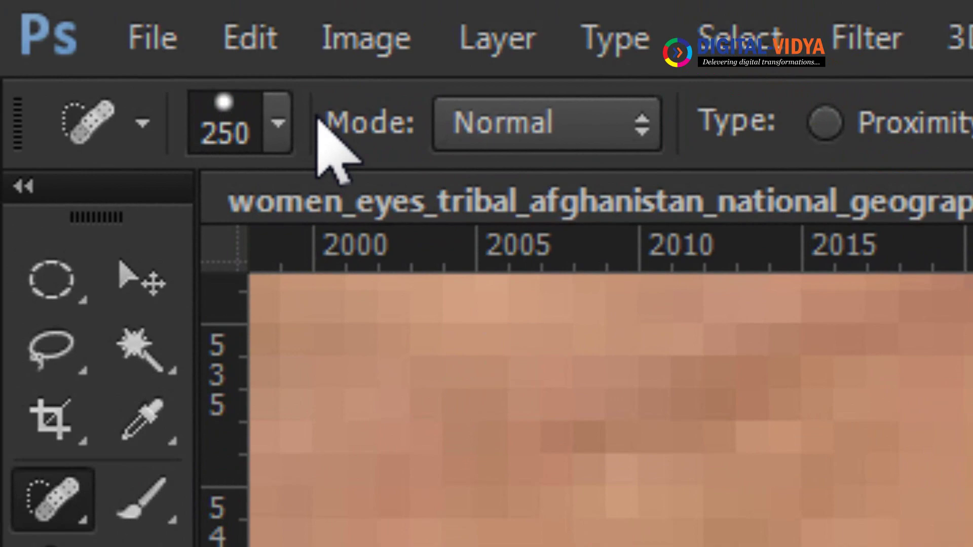
# - Set the Spot Healing Brush size to 50 px
pyautogui.click(278, 123)
pyautogui.click(613, 220)
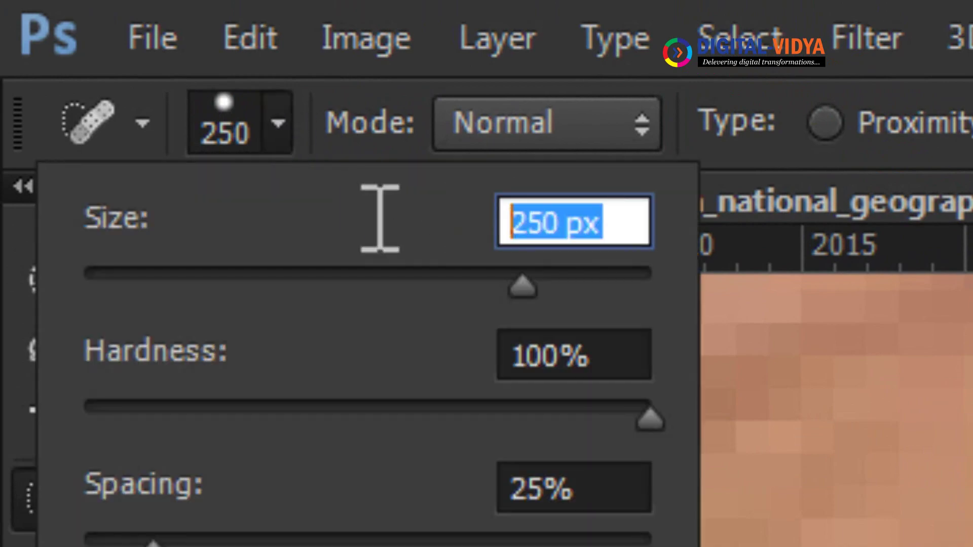
pyautogui.write('50')
pyautogui.press('Return')
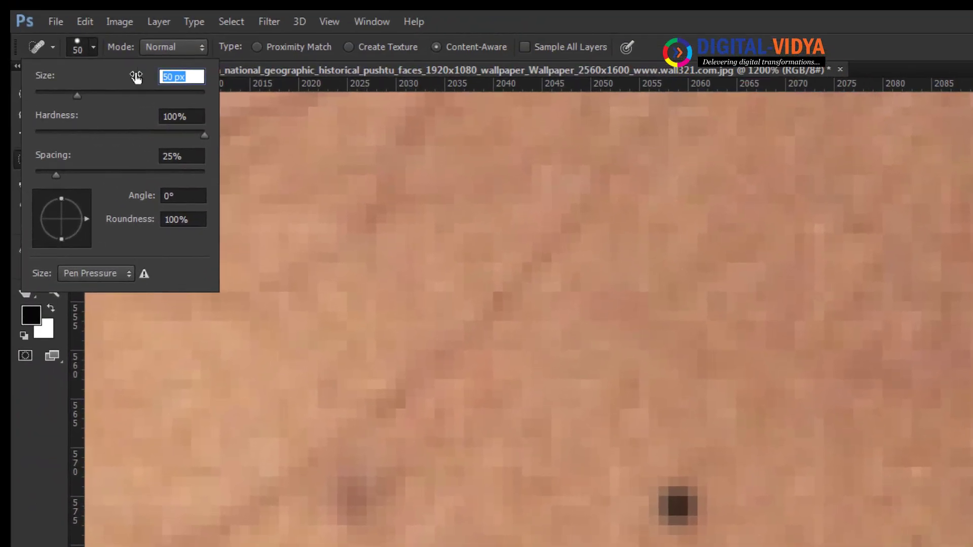
# - Resize the brush to 25 px, adjust it to 20 px with the bracket keys, and heal the spot
pyautogui.write('25')
pyautogui.press('Return')
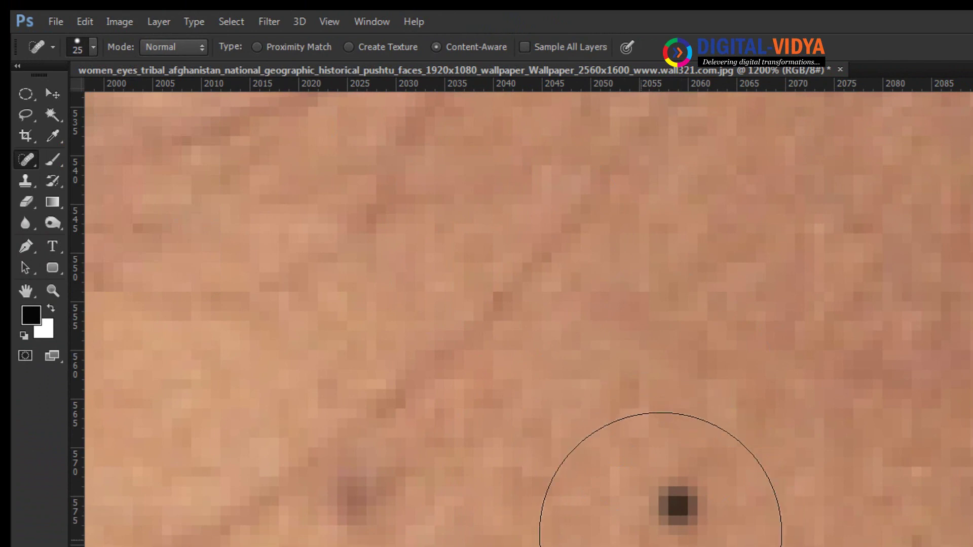
pyautogui.press('[')
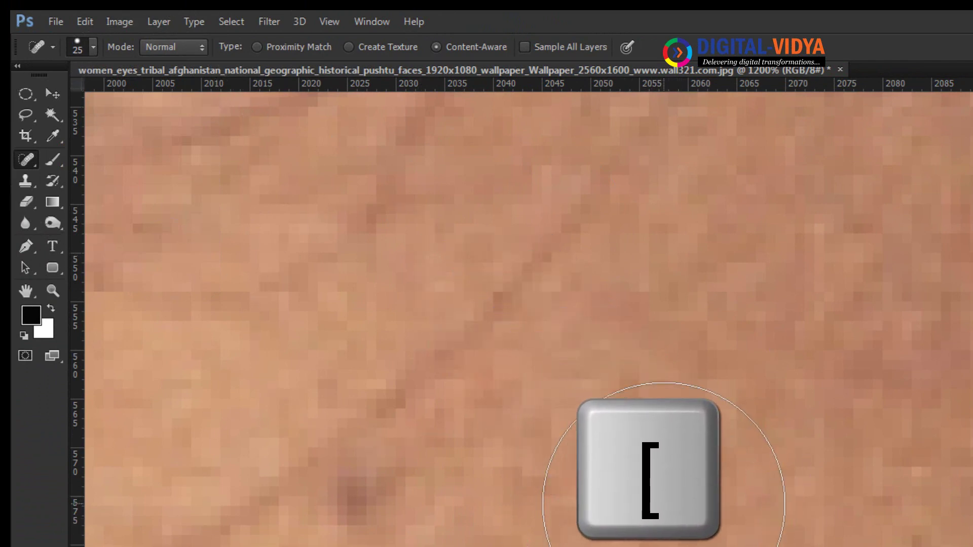
pyautogui.press(']')
pyautogui.press(']')
pyautogui.press(']')
pyautogui.press(']')
pyautogui.press(']')
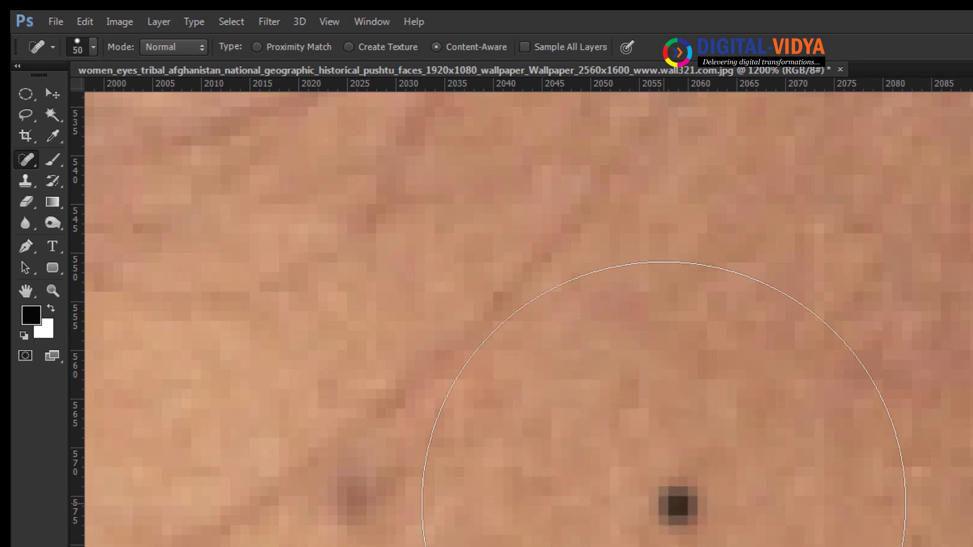
pyautogui.press('[')
pyautogui.press('[')
pyautogui.press('[')
pyautogui.press('[')
pyautogui.press('[')
pyautogui.press('[')
pyautogui.press('[')
pyautogui.press('[')
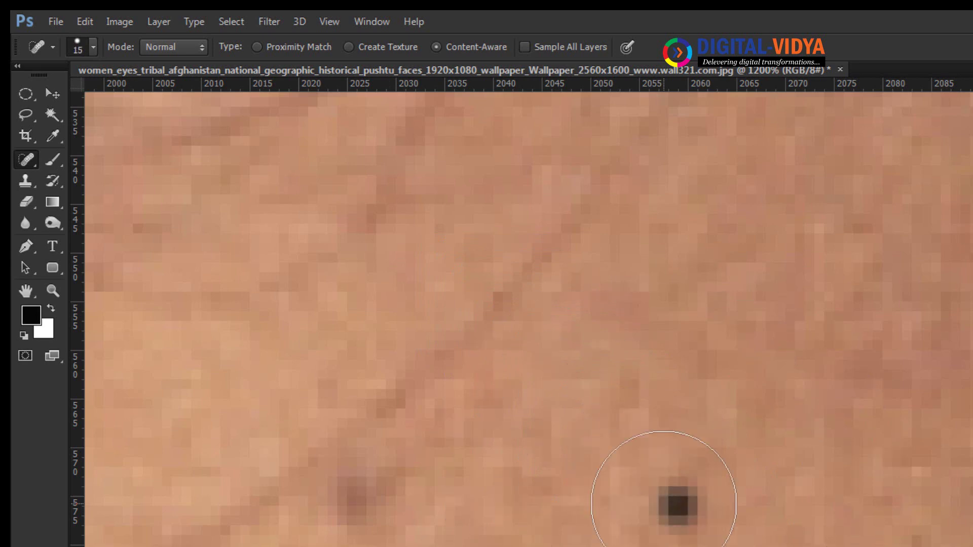
pyautogui.press(']')
pyautogui.moveTo(663, 504); pyautogui.dragTo(673, 504)
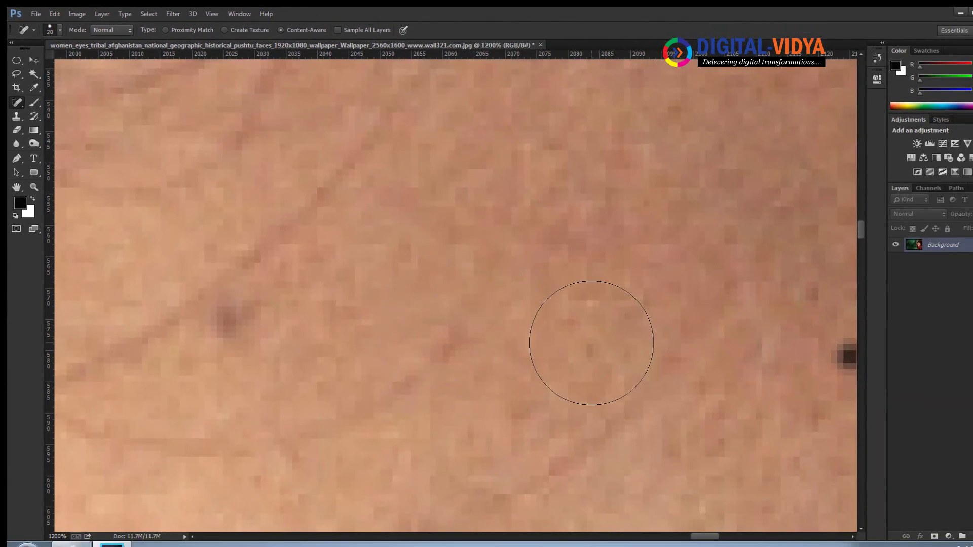
# - Pan to the dark forehead spot and heal it with the Spot Healing Brush
pyautogui.click(17, 187)
pyautogui.moveTo(454, 315); pyautogui.dragTo(250, 311)
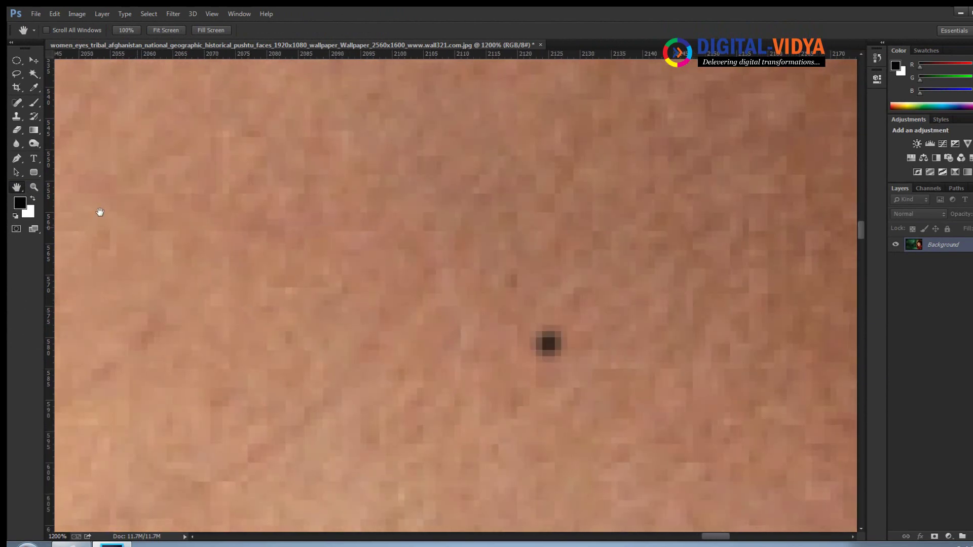
pyautogui.click(17, 103)
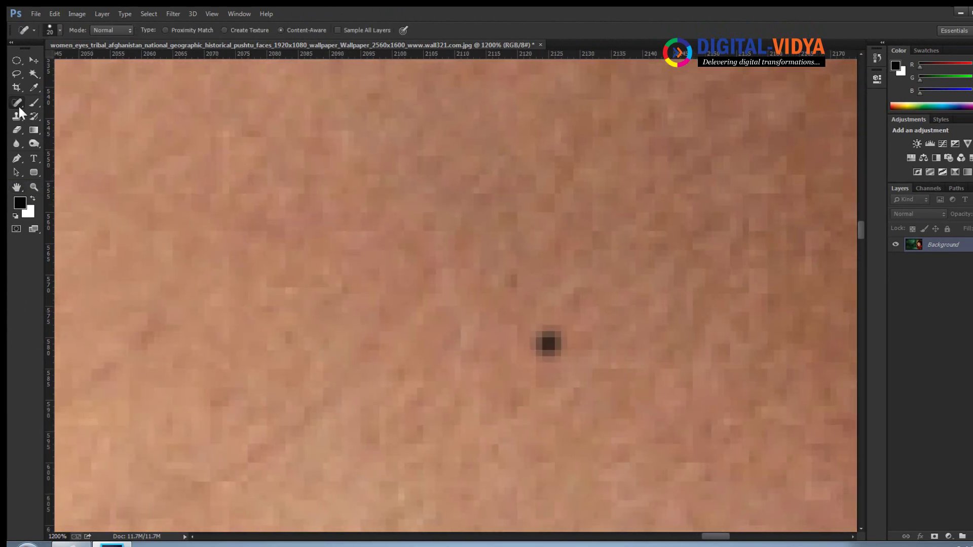
pyautogui.click(546, 344)
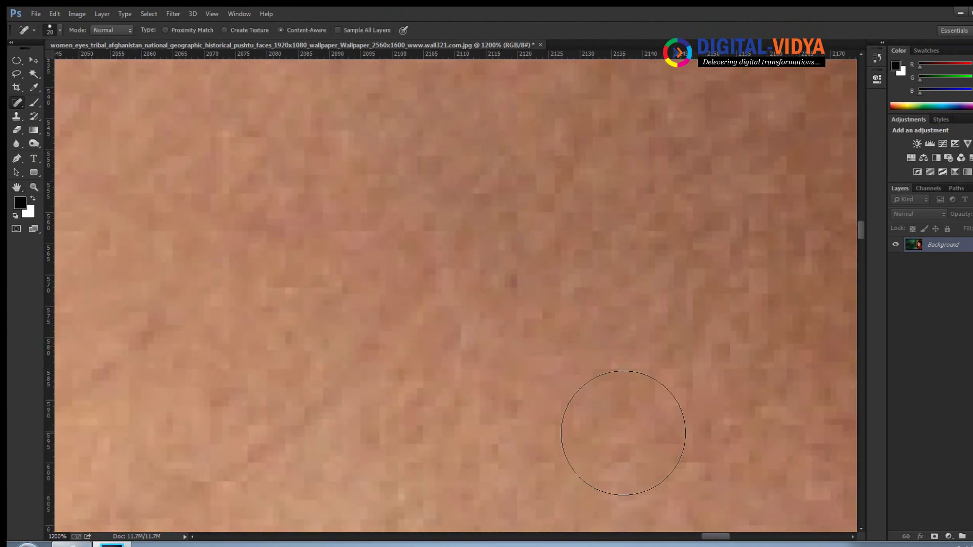
# - Zoom out and heal the dark dots scattered across both cheeks
pyautogui.hotkey('ctrl', '-')
pyautogui.hotkey('ctrl', '-')
pyautogui.hotkey('ctrl', '-')
pyautogui.hotkey('ctrl', '-')
pyautogui.hotkey('ctrl', '-')
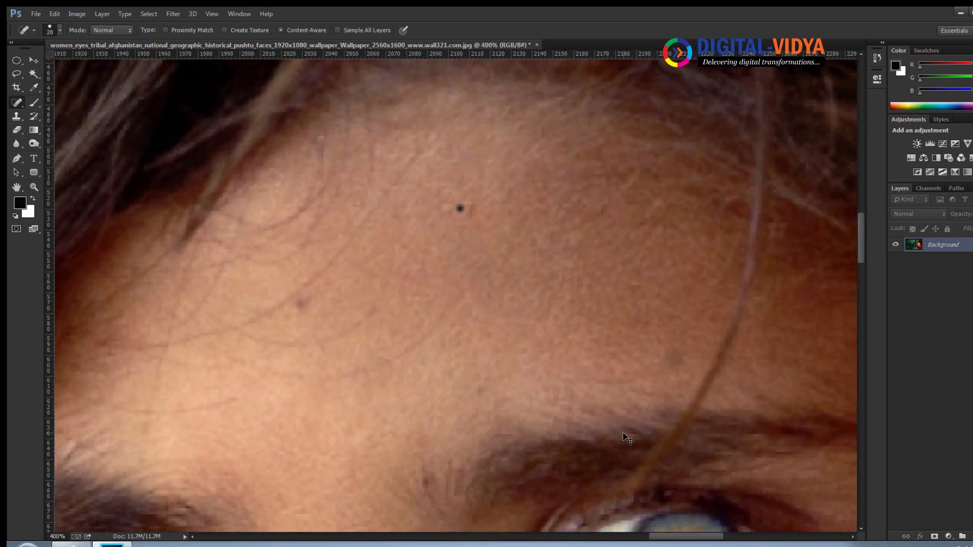
pyautogui.hotkey('ctrl', '-')
pyautogui.hotkey('ctrl', '-')
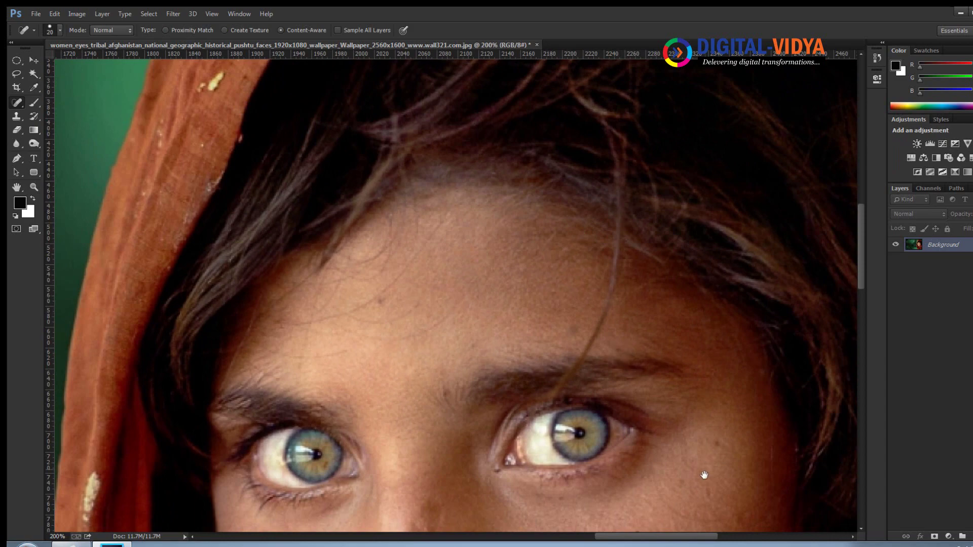
pyautogui.scroll(-5, 675, 375)
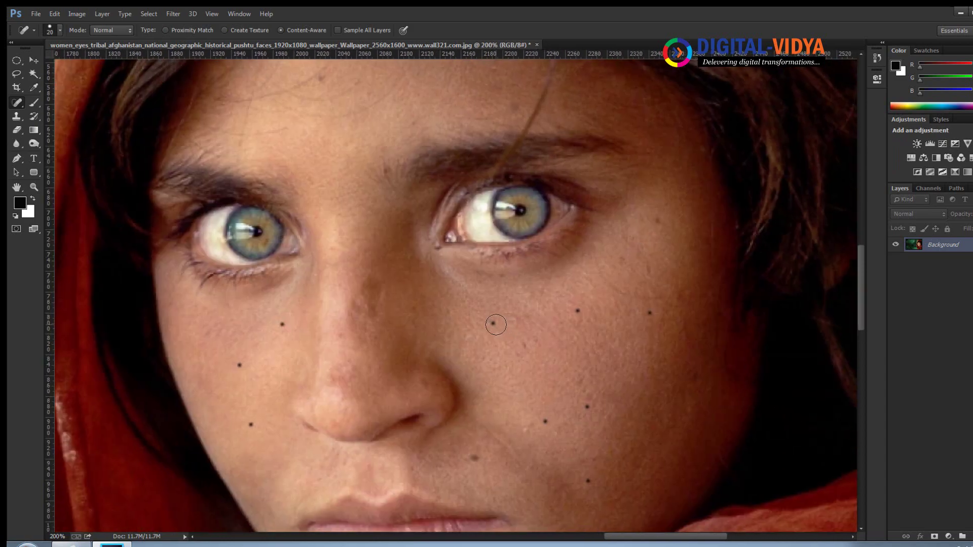
pyautogui.click(496, 324)
pyautogui.click(580, 313)
pyautogui.click(650, 314)
pyautogui.click(588, 405)
pyautogui.click(545, 422)
pyautogui.click(475, 458)
pyautogui.click(251, 425)
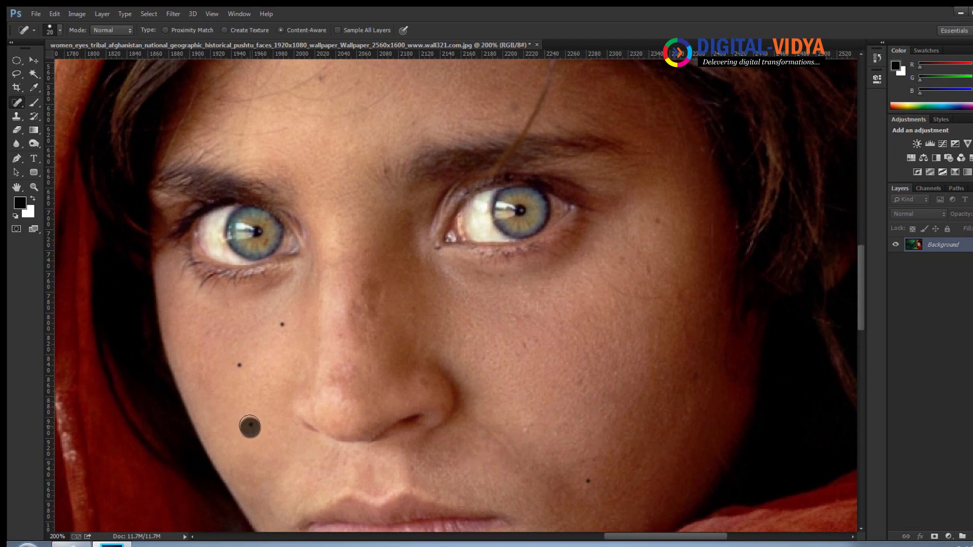
pyautogui.click(239, 365)
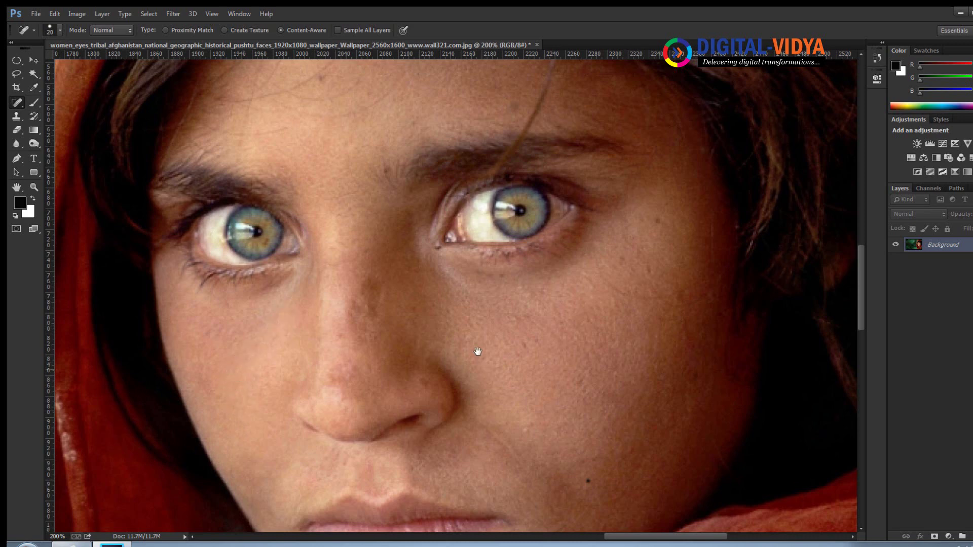
# - Heal the last cheek dot and the three dark dots on the chin
pyautogui.moveTo(478, 351); pyautogui.dragTo(464, 339)
pyautogui.click(546, 343)
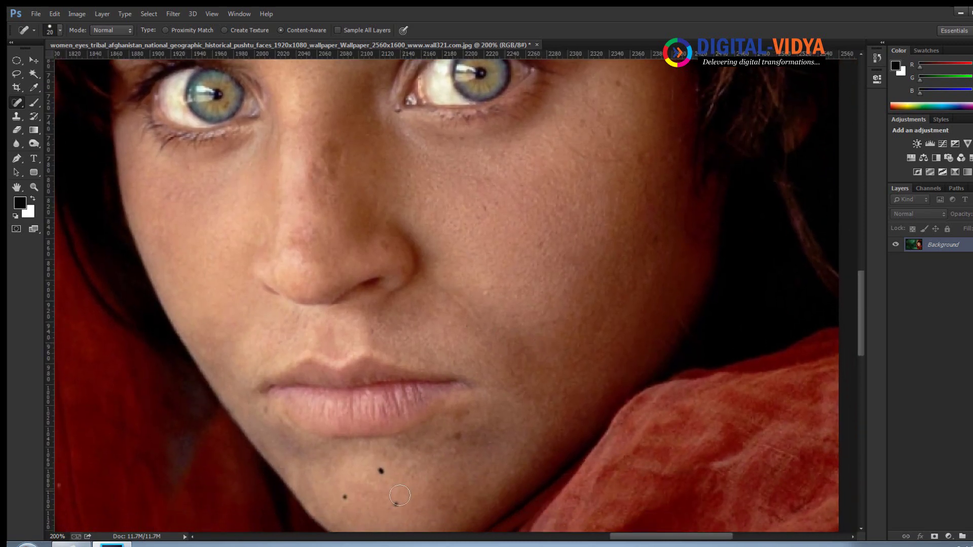
pyautogui.click(398, 503)
pyautogui.click(380, 470)
pyautogui.click(345, 496)
# - Heal the blemish on the bridge of the nose
pyautogui.moveTo(522, 310); pyautogui.dragTo(478, 301)
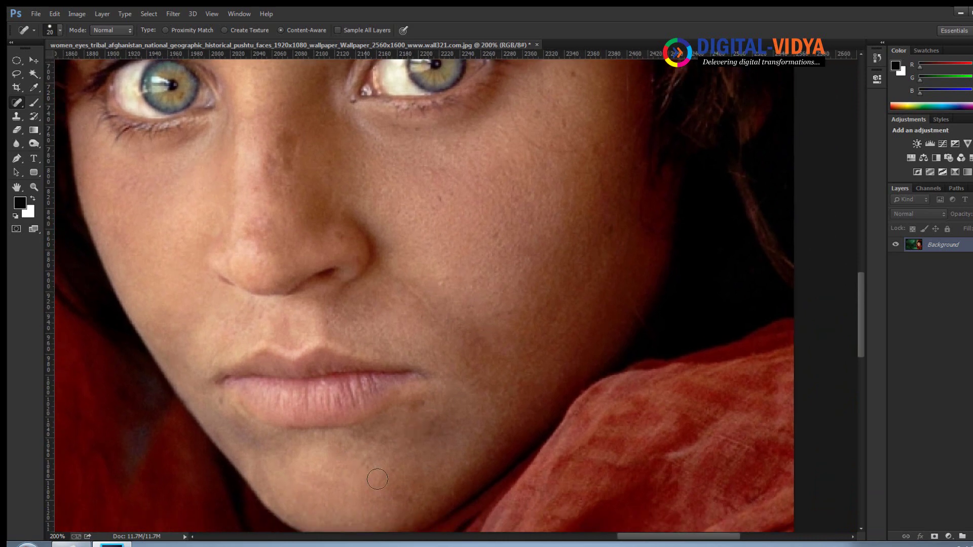
pyautogui.moveTo(402, 430); pyautogui.dragTo(430, 419)
pyautogui.moveTo(322, 126)
pyautogui.mouseDown()
pyautogui.moveTo(327, 220)
pyautogui.moveTo(315, 304)
pyautogui.mouseUp()
pyautogui.click(312, 317)
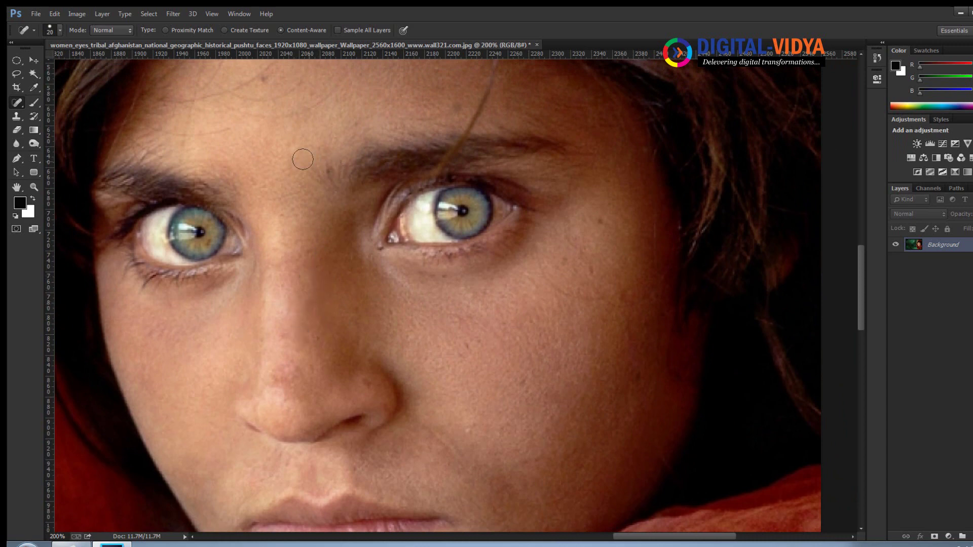
# - Paint out the forehead blemishes, a small spot and the stray hair strands
pyautogui.scroll(3, 304, 200)
pyautogui.moveTo(358, 158)
pyautogui.mouseDown()
pyautogui.moveTo(307, 188)
pyautogui.moveTo(254, 189)
pyautogui.mouseUp()
pyautogui.moveTo(314, 165); pyautogui.dragTo(245, 175)
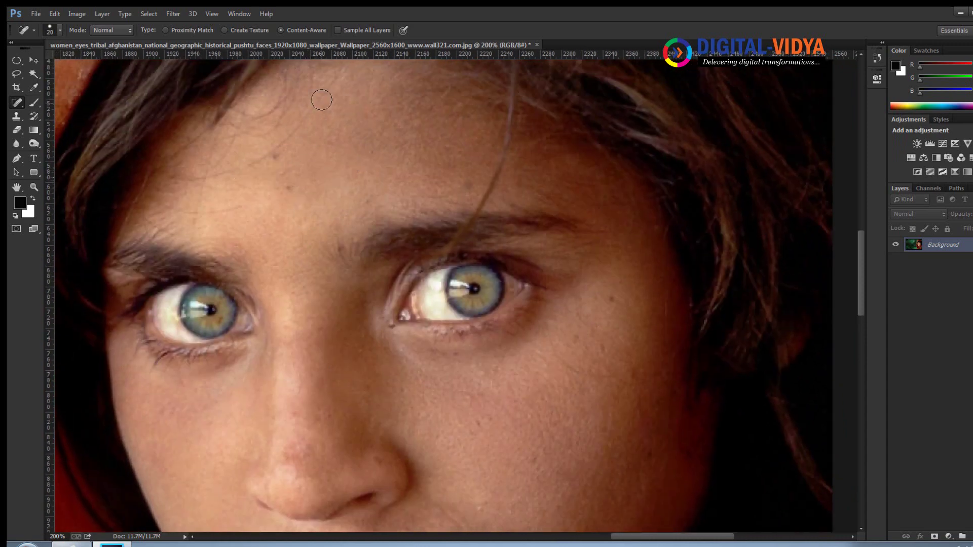
pyautogui.moveTo(321, 97)
pyautogui.mouseDown()
pyautogui.moveTo(260, 164)
pyautogui.moveTo(197, 181)
pyautogui.mouseUp()
pyautogui.click(230, 204)
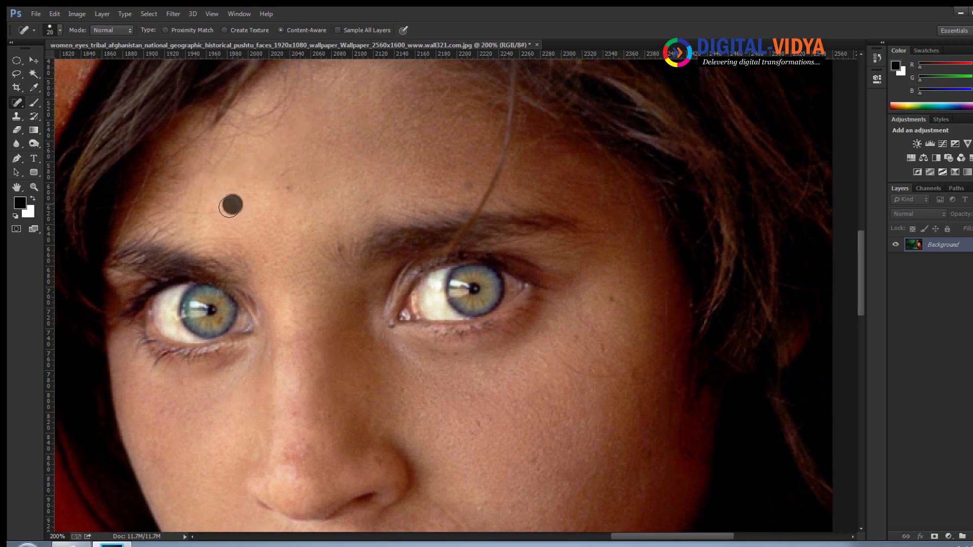
pyautogui.moveTo(510, 124)
pyautogui.mouseDown()
pyautogui.moveTo(471, 206)
pyautogui.moveTo(513, 119)
pyautogui.mouseUp()
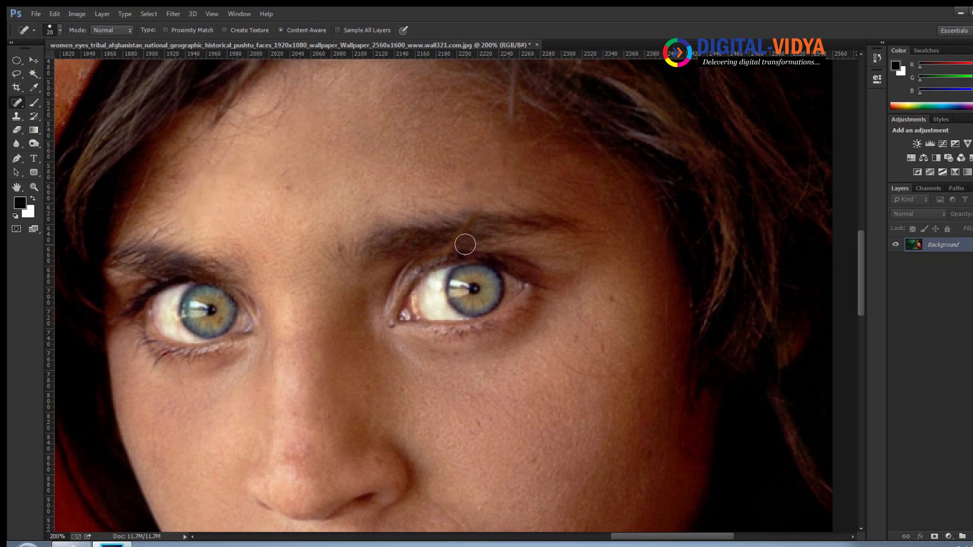
# - Heal the mark below the eye and the blemish beside the mouth corner
pyautogui.moveTo(544, 393); pyautogui.dragTo(523, 326)
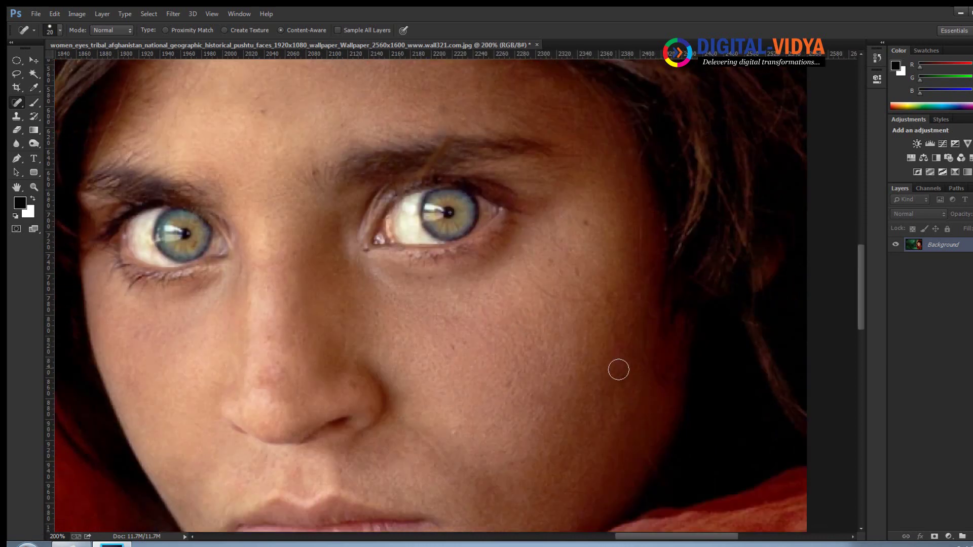
pyautogui.moveTo(524, 263)
pyautogui.mouseDown()
pyautogui.moveTo(538, 285)
pyautogui.moveTo(585, 308)
pyautogui.moveTo(630, 302)
pyautogui.mouseUp()
pyautogui.moveTo(492, 432); pyautogui.dragTo(517, 209)
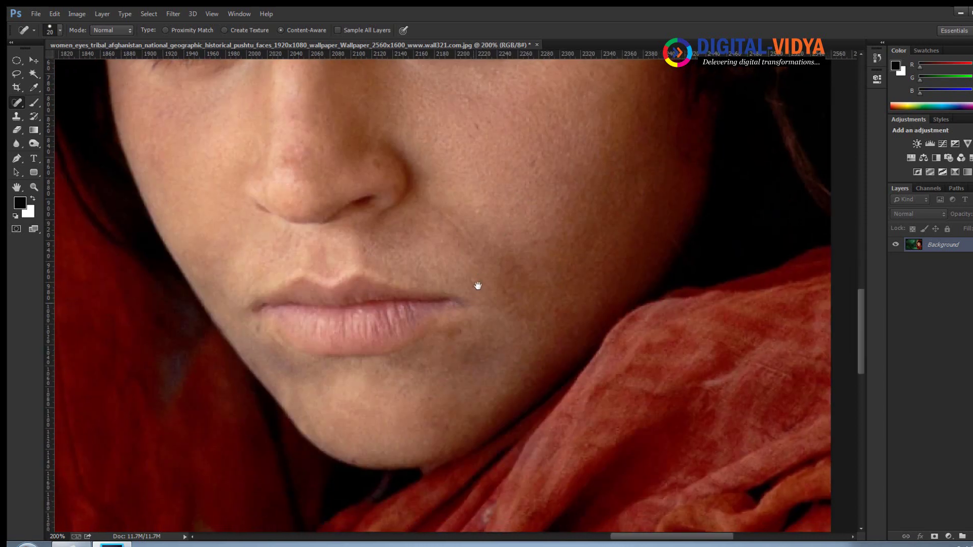
pyautogui.scroll(-2, 466, 304)
pyautogui.moveTo(506, 310)
pyautogui.mouseDown()
pyautogui.moveTo(475, 289)
pyautogui.moveTo(466, 318)
pyautogui.mouseUp()
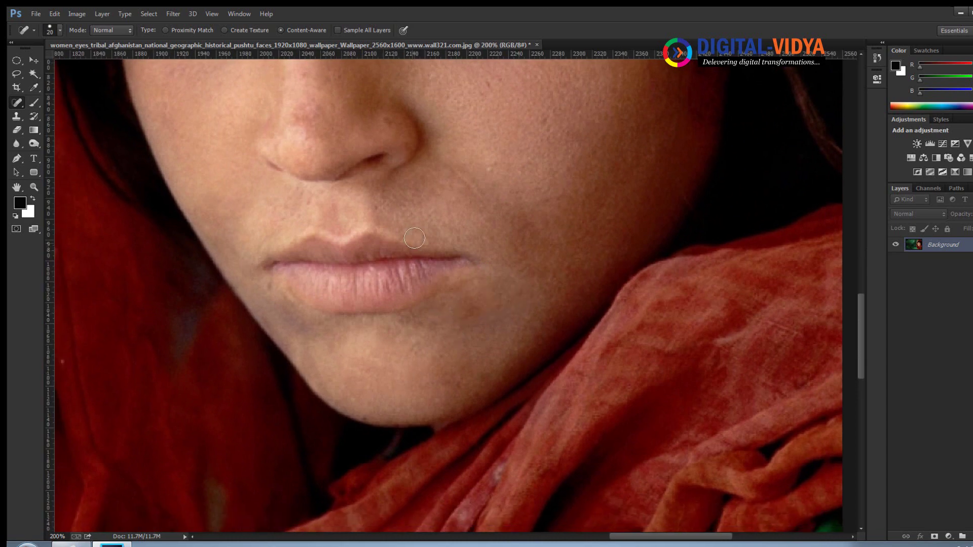
pyautogui.scroll(3, 414, 238)
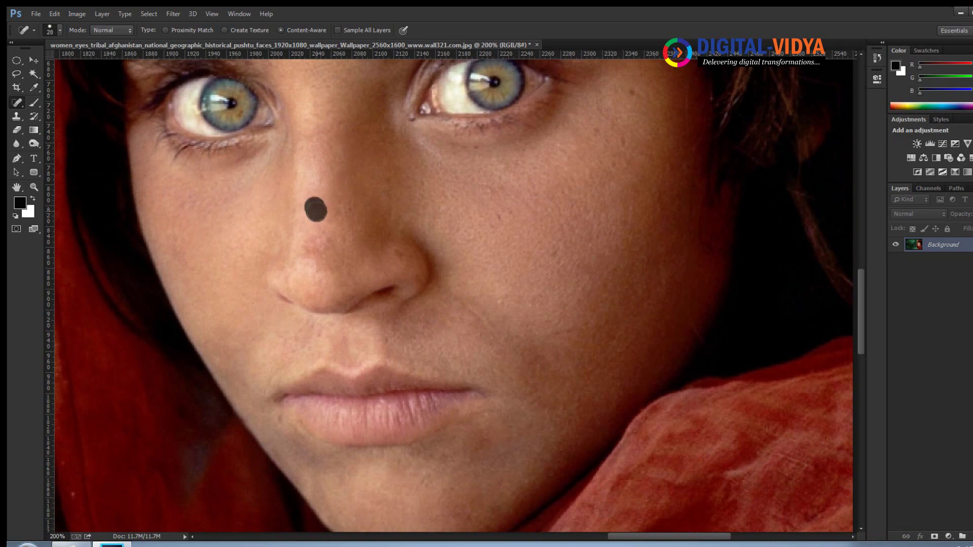
# - Close the portrait without saving and open 487_0_4288x2848.jpg
pyautogui.hotkey('ctrl', 'w')
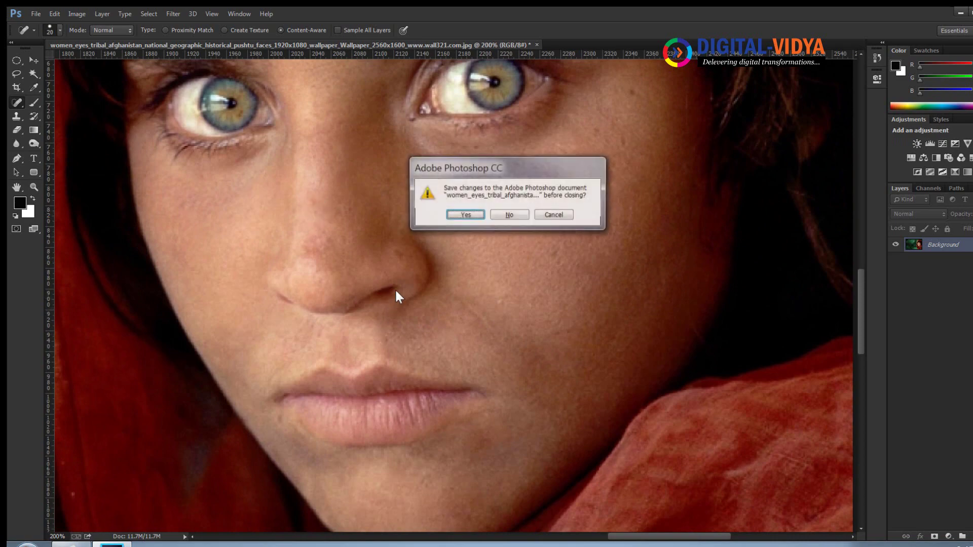
pyautogui.click(519, 216)
pyautogui.hotkey('ctrl', 'o')
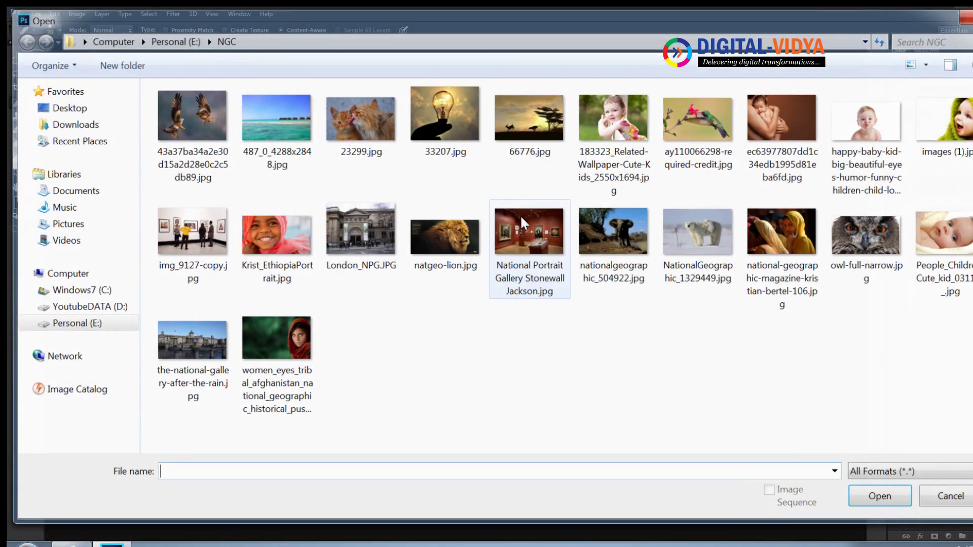
pyautogui.doubleClick(262, 111)
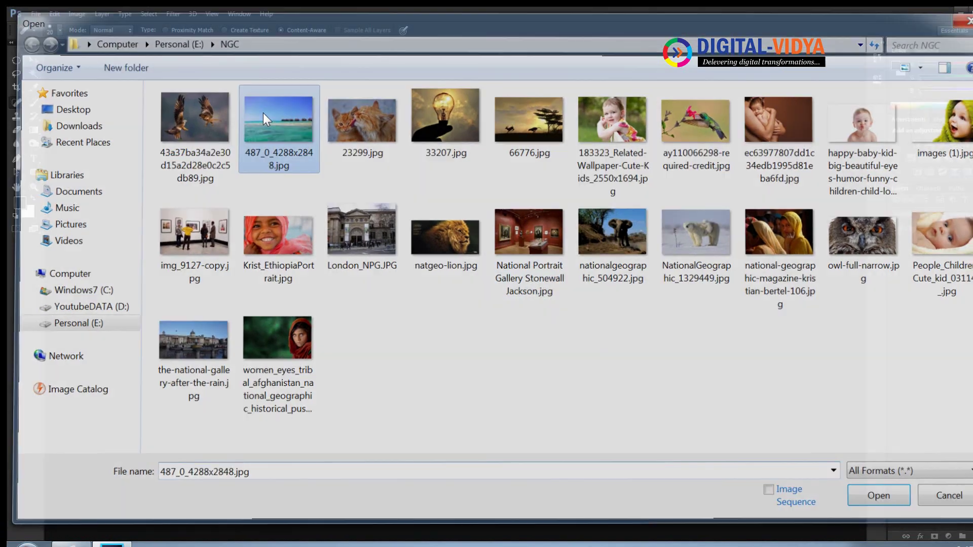
# - Magnify the beach photo to 500% on the distant hut
pyautogui.click(34, 187)
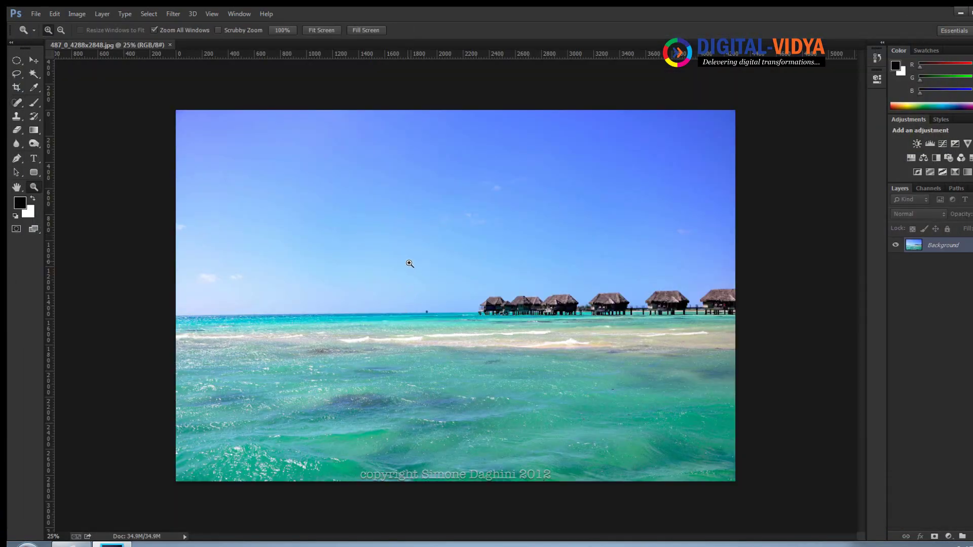
pyautogui.moveTo(409, 263); pyautogui.dragTo(558, 347)
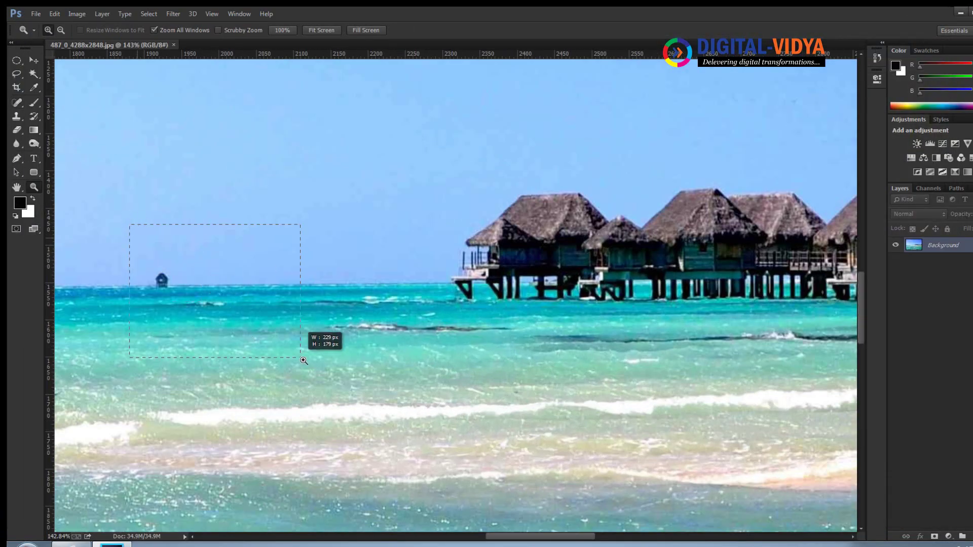
pyautogui.moveTo(303, 360); pyautogui.dragTo(303, 358)
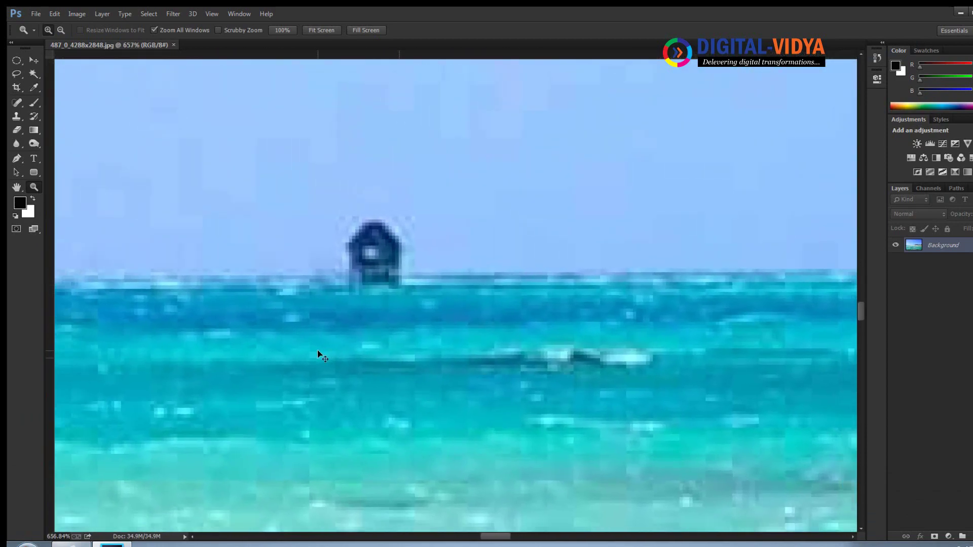
pyautogui.hotkey('ctrl', '1')
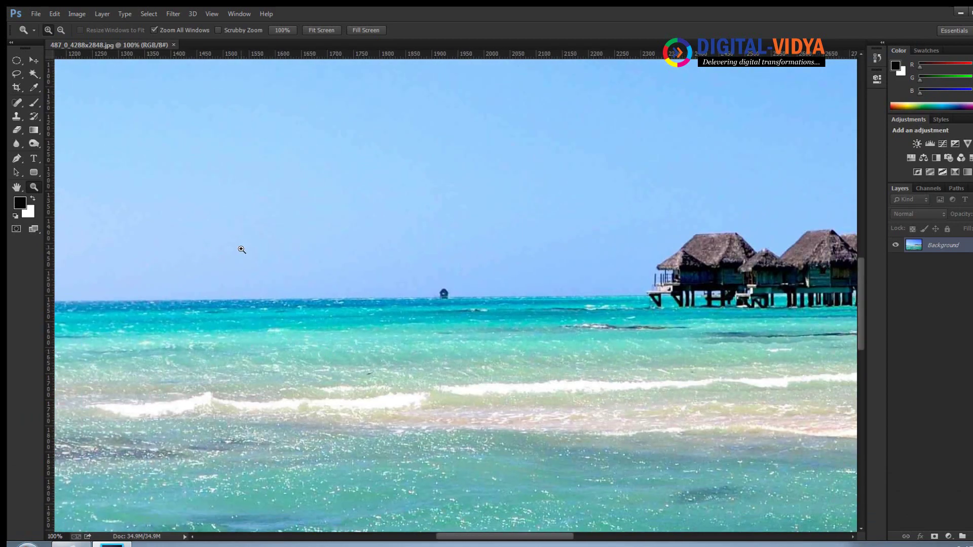
pyautogui.hotkey('ctrl', '+')
pyautogui.hotkey('ctrl', '+')
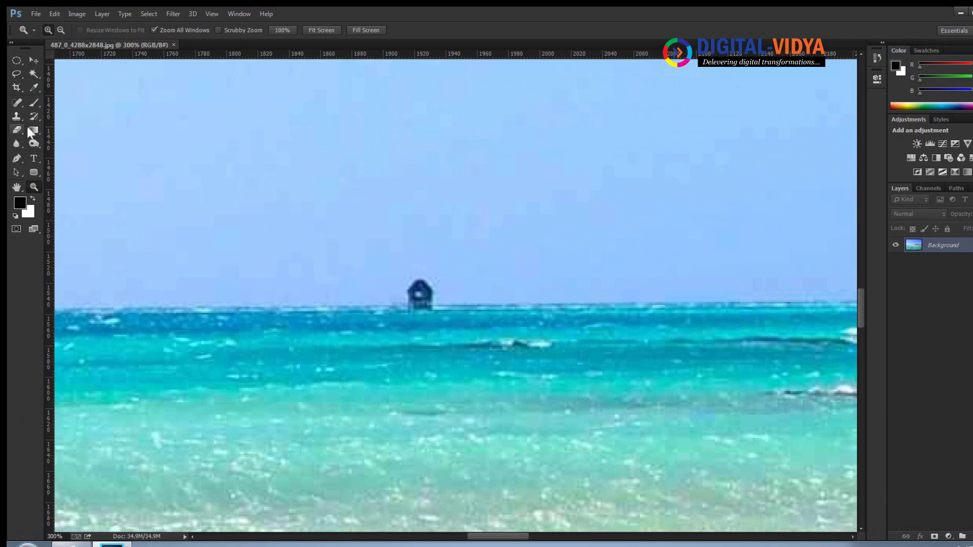
pyautogui.hotkey('ctrl', '+')
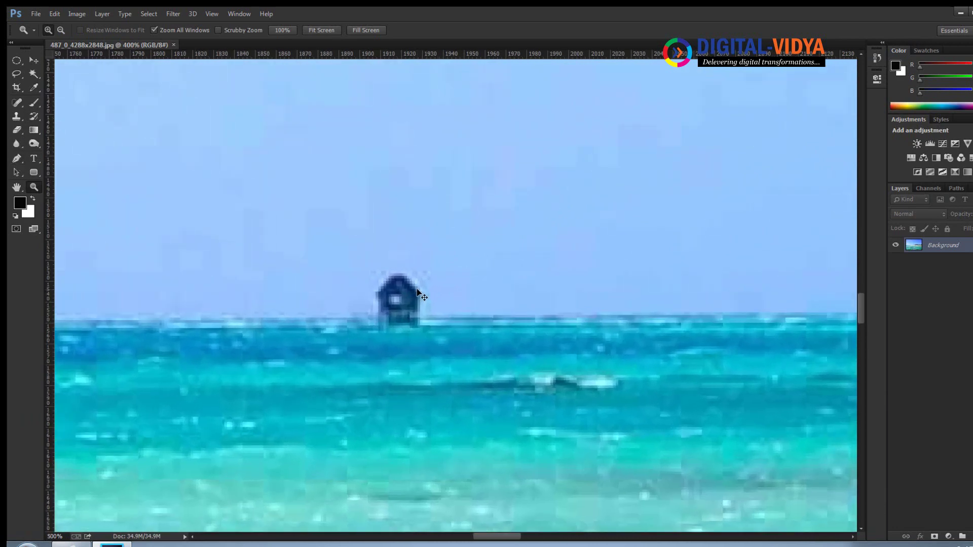
pyautogui.hotkey('ctrl', '+')
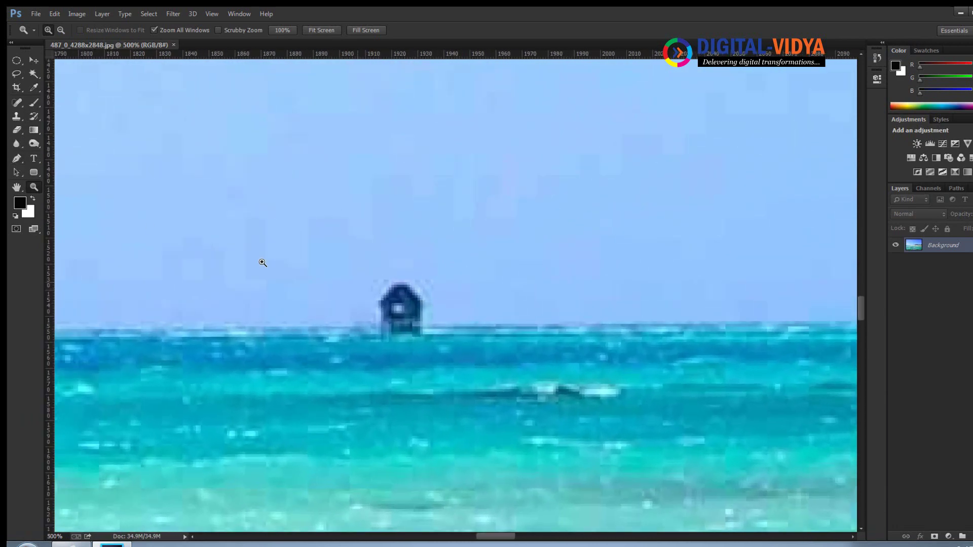
pyautogui.rightClick(19, 104)
# - Spot-heal the small distant hut off the horizon
pyautogui.click(51, 100)
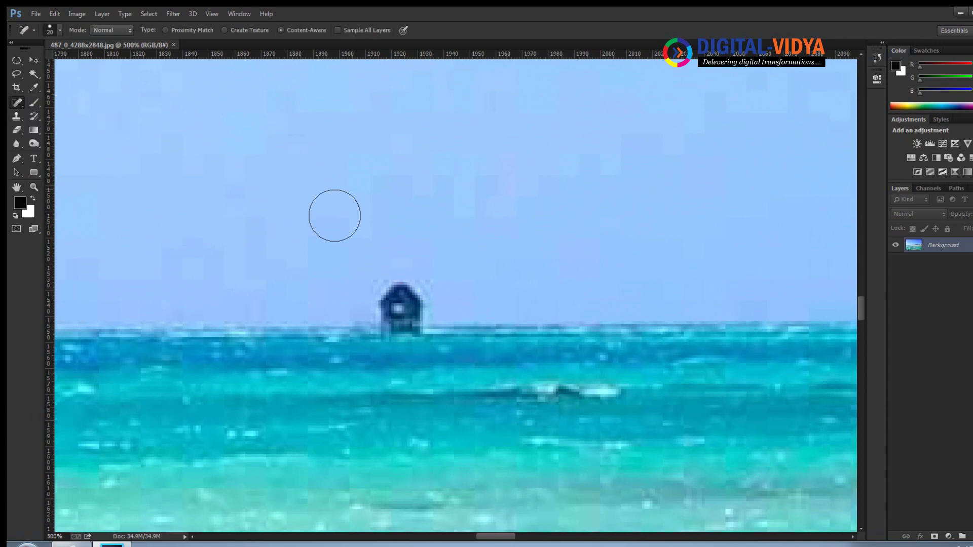
pyautogui.moveTo(376, 261)
pyautogui.mouseDown()
pyautogui.moveTo(404, 273)
pyautogui.moveTo(381, 292)
pyautogui.moveTo(410, 295)
pyautogui.moveTo(375, 302)
pyautogui.moveTo(421, 302)
pyautogui.moveTo(400, 304)
pyautogui.mouseUp()
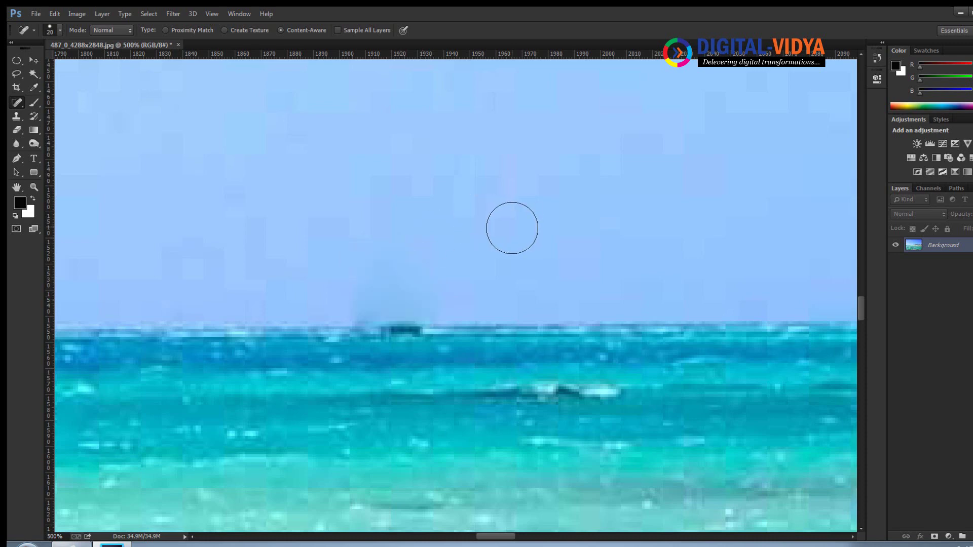
pyautogui.moveTo(478, 238); pyautogui.dragTo(397, 234)
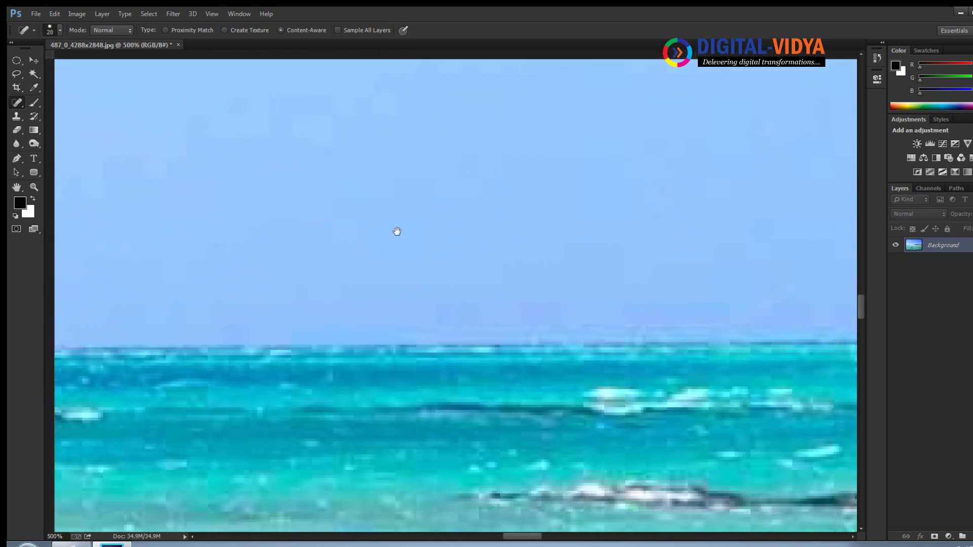
pyautogui.hotkey('ctrl', '-')
pyautogui.hotkey('ctrl', '-')
pyautogui.hotkey('ctrl', '-')
pyautogui.hotkey('ctrl', '-')
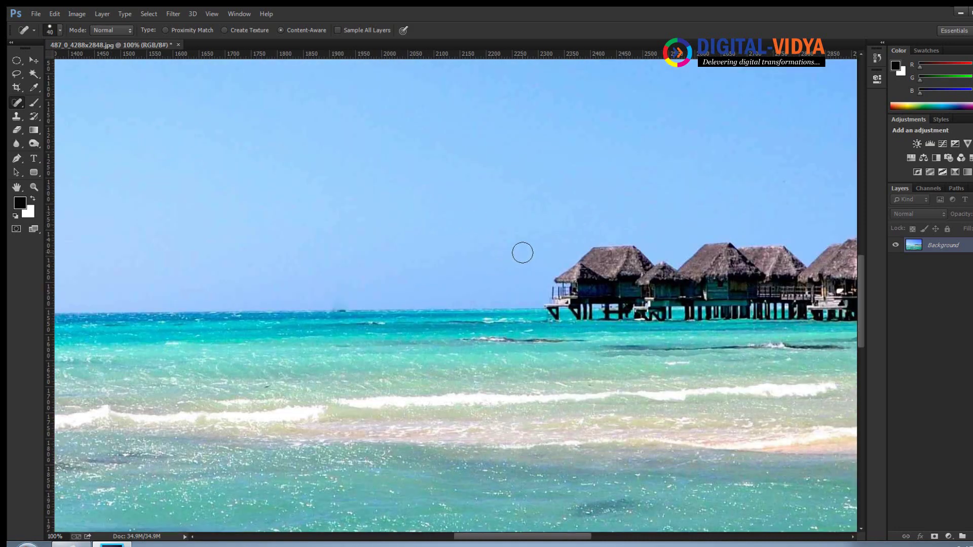
# - Enlarge the brush to 200 px and heal away the leftmost overwater huts
pyautogui.press(']')
pyautogui.press(']')
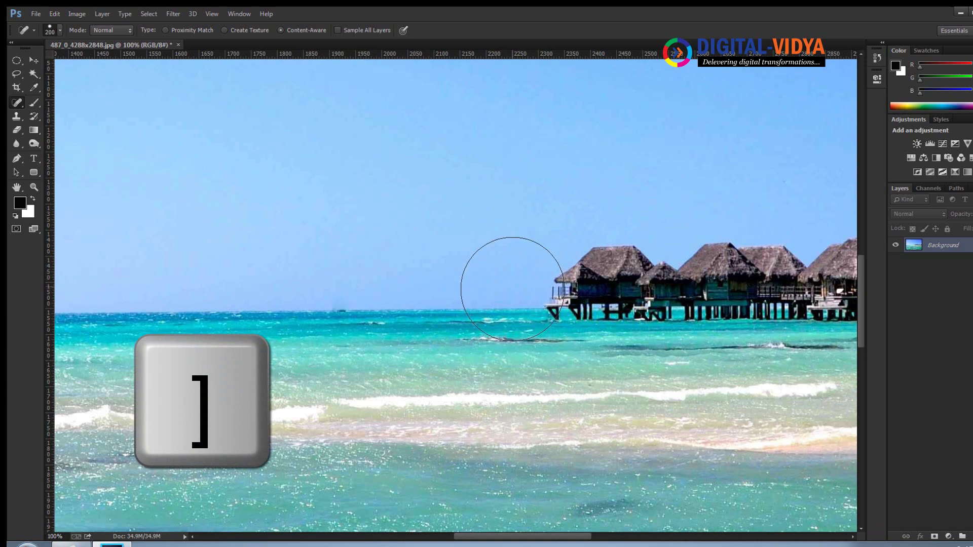
pyautogui.click(513, 294)
pyautogui.moveTo(527, 293)
pyautogui.mouseDown()
pyautogui.moveTo(755, 273)
pyautogui.moveTo(759, 284)
pyautogui.moveTo(578, 282)
pyautogui.mouseUp()
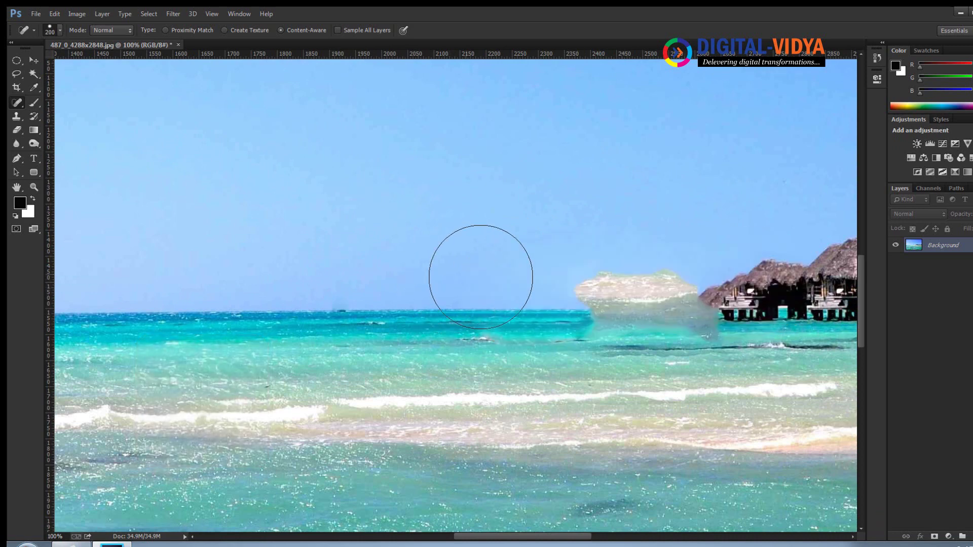
pyautogui.moveTo(512, 283); pyautogui.dragTo(660, 290)
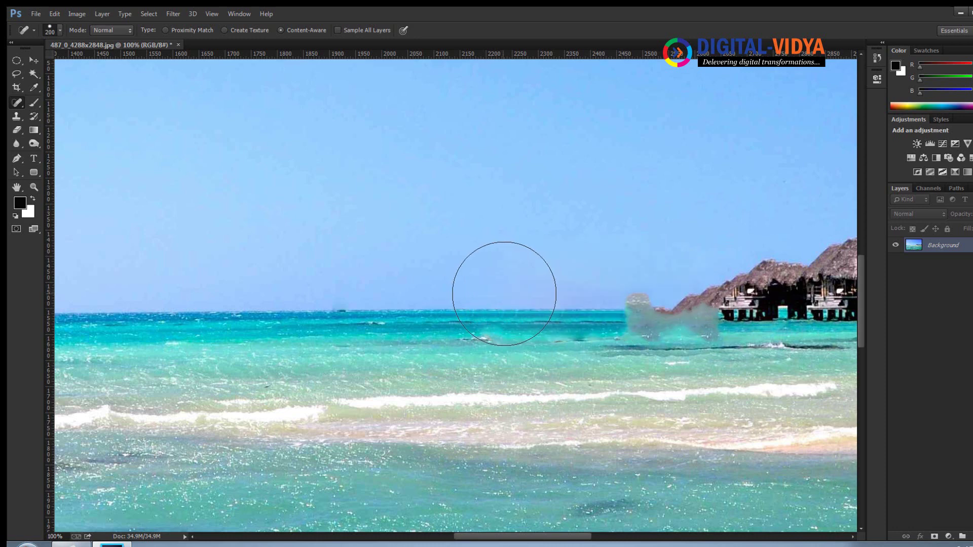
pyautogui.moveTo(575, 289); pyautogui.dragTo(645, 290)
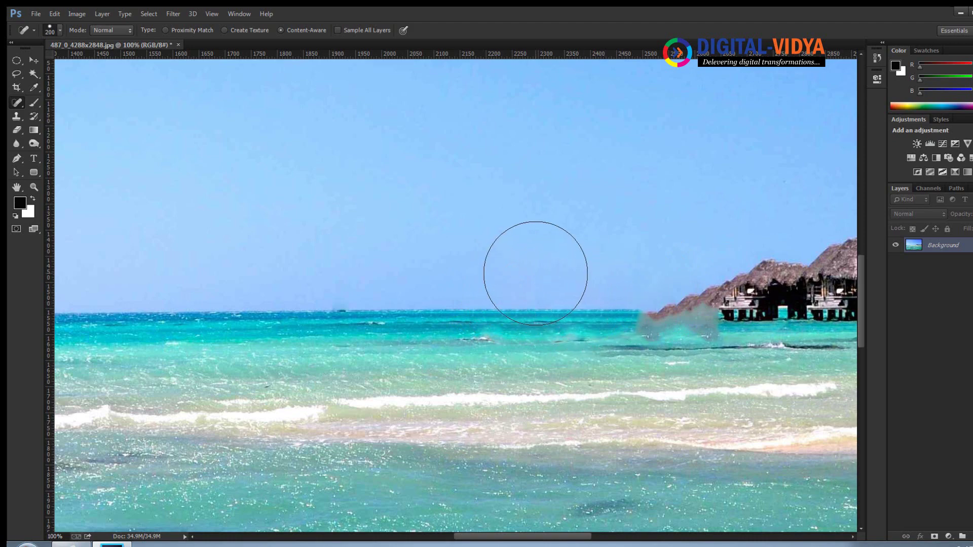
pyautogui.scroll(-4, 540, 279)
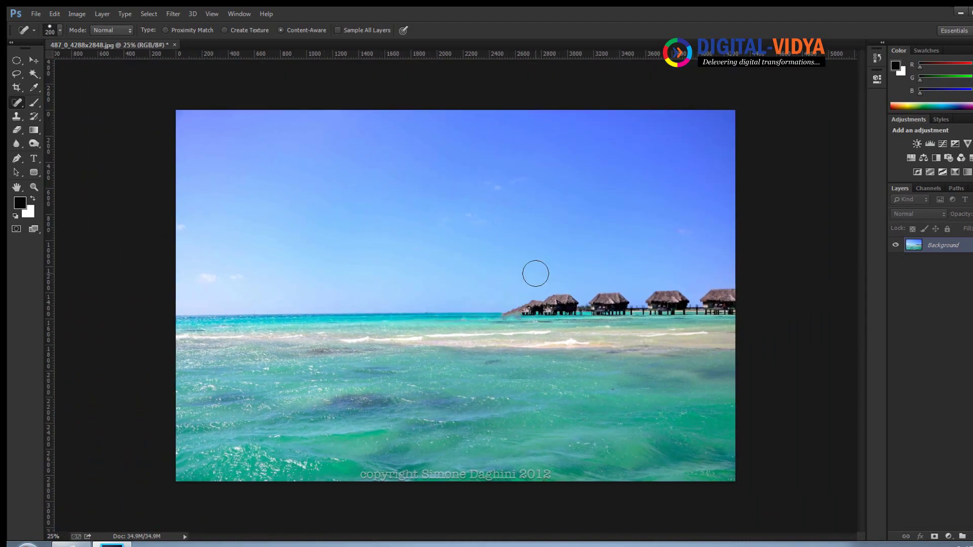
# - Close the beach photo without saving and open NationalGeographic_1329449.jpg
pyautogui.hotkey('ctrl', 'w')
pyautogui.click(506, 215)
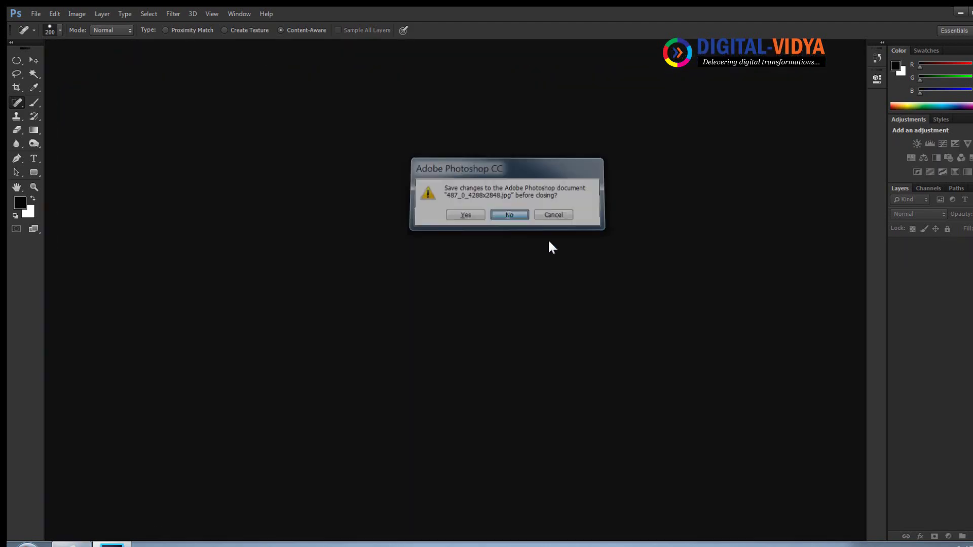
pyautogui.hotkey('ctrl', 'o')
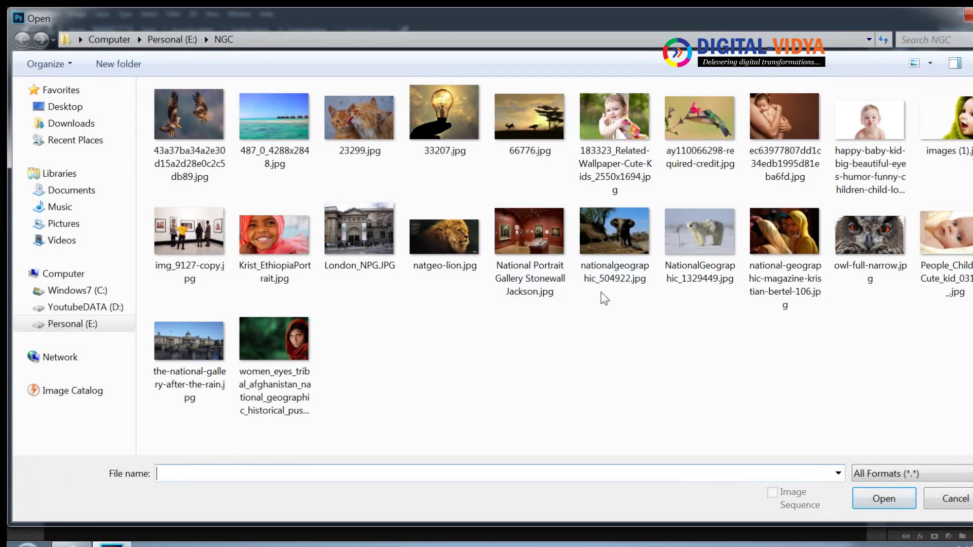
pyautogui.doubleClick(690, 230)
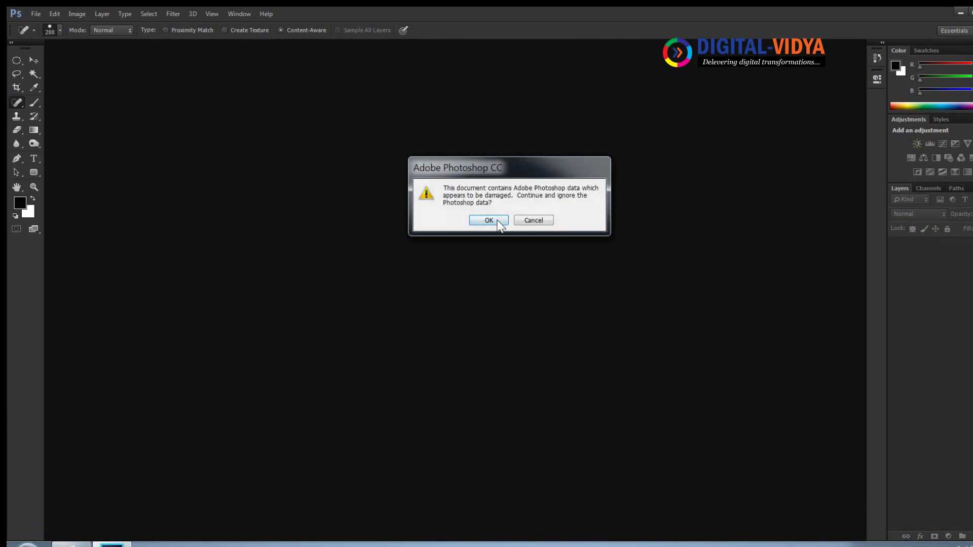
pyautogui.click(498, 222)
# - At 100% zoom, spot-heal the bare little tree beside the polar bear
pyautogui.hotkey('ctrl', '1')
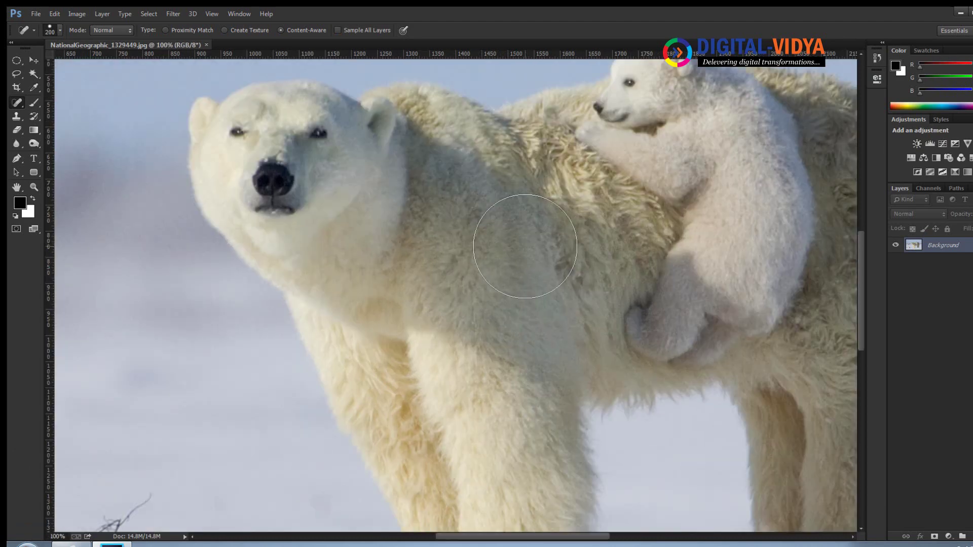
pyautogui.moveTo(321, 330); pyautogui.dragTo(522, 211)
pyautogui.moveTo(449, 342); pyautogui.dragTo(305, 198)
pyautogui.hotkey('ctrl', 'r')
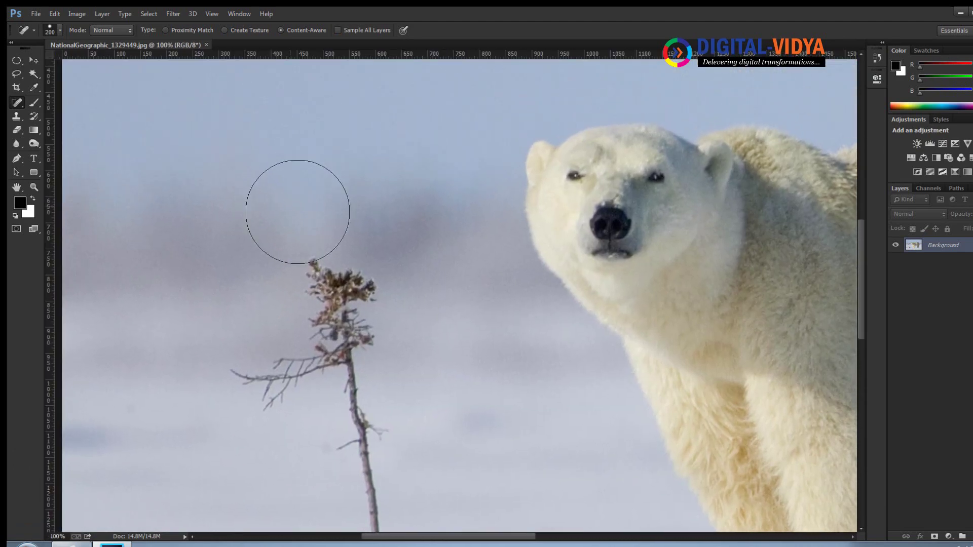
pyautogui.moveTo(283, 237)
pyautogui.mouseDown()
pyautogui.moveTo(314, 259)
pyautogui.moveTo(309, 270)
pyautogui.moveTo(328, 294)
pyautogui.moveTo(390, 315)
pyautogui.moveTo(315, 363)
pyautogui.moveTo(243, 369)
pyautogui.moveTo(315, 381)
pyautogui.moveTo(357, 419)
pyautogui.moveTo(380, 471)
pyautogui.mouseUp()
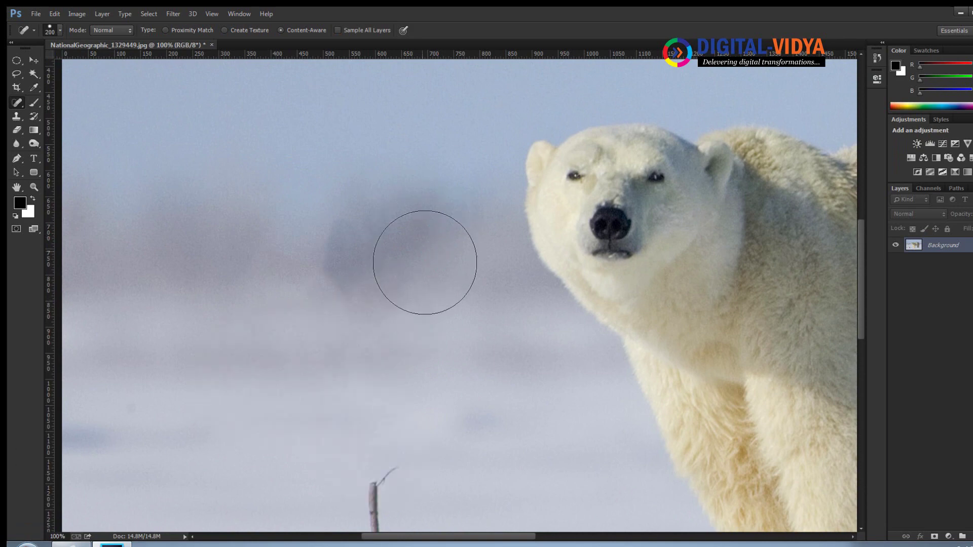
pyautogui.moveTo(408, 297)
pyautogui.mouseDown()
pyautogui.moveTo(350, 253)
pyautogui.moveTo(389, 154)
pyautogui.moveTo(344, 159)
pyautogui.moveTo(337, 200)
pyautogui.moveTo(408, 252)
pyautogui.moveTo(444, 252)
pyautogui.moveTo(293, 304)
pyautogui.moveTo(416, 324)
pyautogui.moveTo(387, 323)
pyautogui.moveTo(445, 304)
pyautogui.moveTo(477, 314)
pyautogui.moveTo(291, 253)
pyautogui.moveTo(427, 225)
pyautogui.mouseUp()
pyautogui.hotkey('ctrl', 'r')
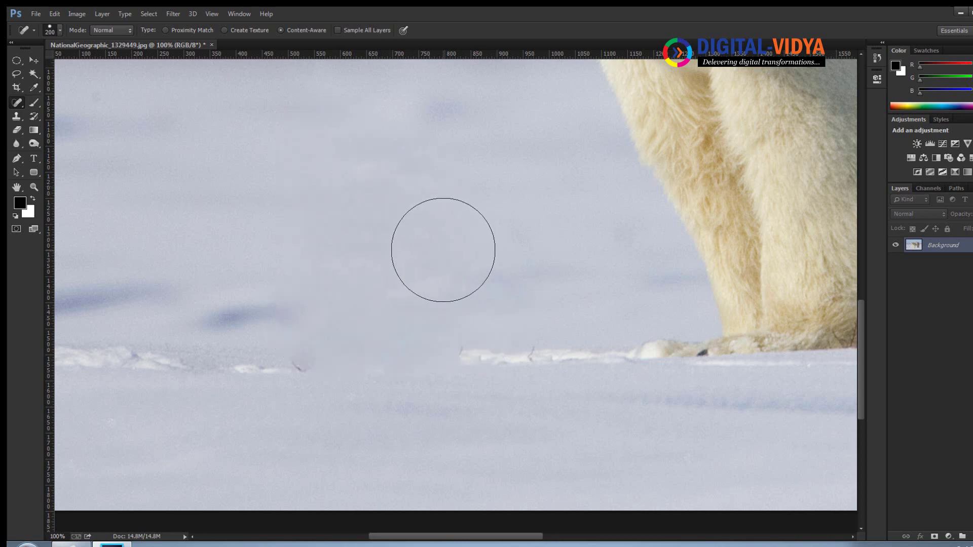
pyautogui.hotkey('ctrl', '-')
pyautogui.hotkey('ctrl', '-')
pyautogui.hotkey('ctrl', '-')
pyautogui.hotkey('ctrl', '-')
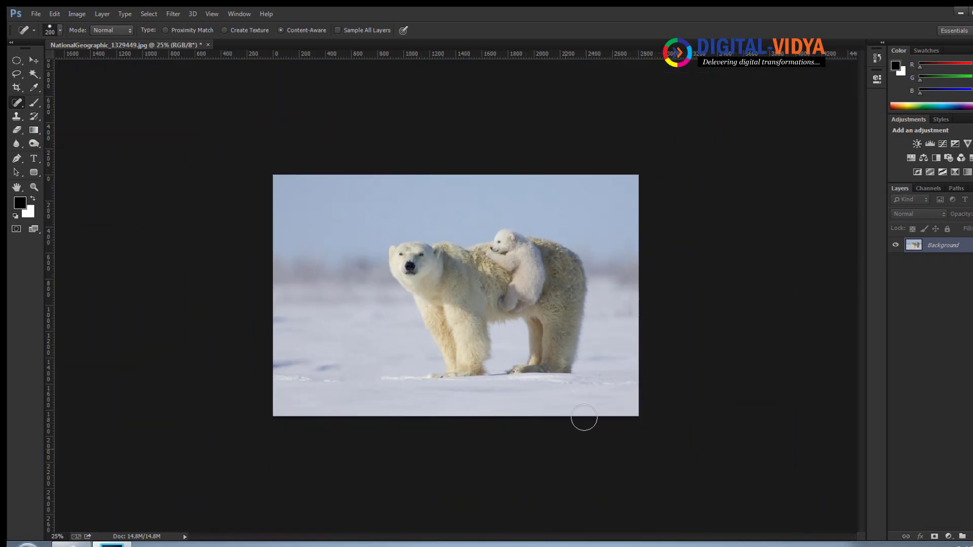
# - Close the polar bear photo without saving and open the eagle photo 43a37ba34a2e30d15a2d28e0c2c5db89.jpg
pyautogui.hotkey('ctrl', 'w')
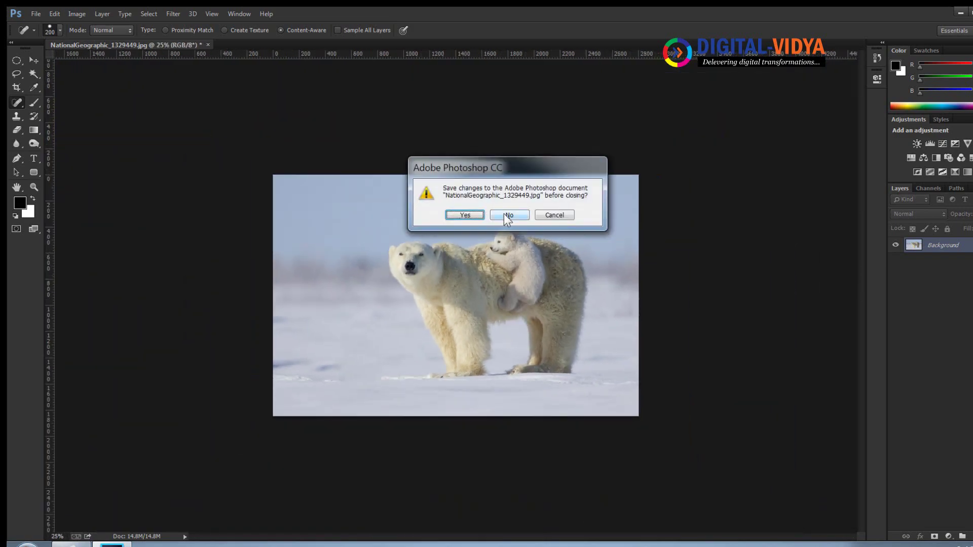
pyautogui.click(506, 217)
pyautogui.hotkey('ctrl', 'o')
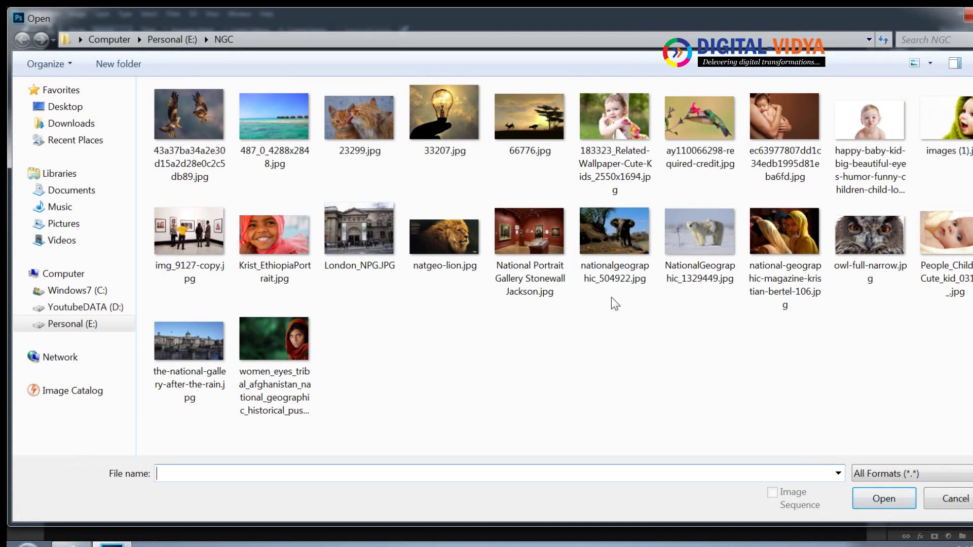
pyautogui.doubleClick(189, 119)
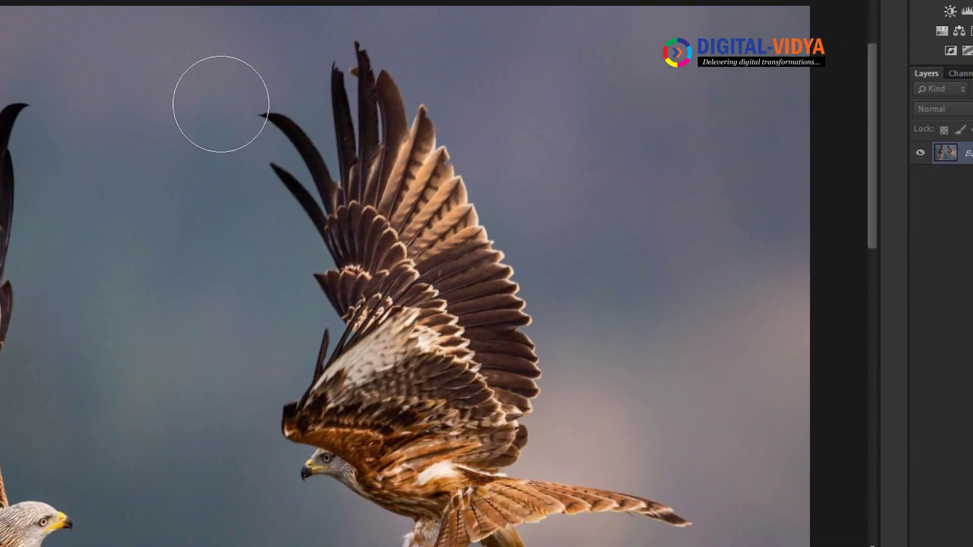
# - Enlarge the Spot Healing Brush and paint out the right eagle's wings, body, tail and legs
pyautogui.press(']')
pyautogui.press(']')
pyautogui.press(']')
pyautogui.click(220, 133)
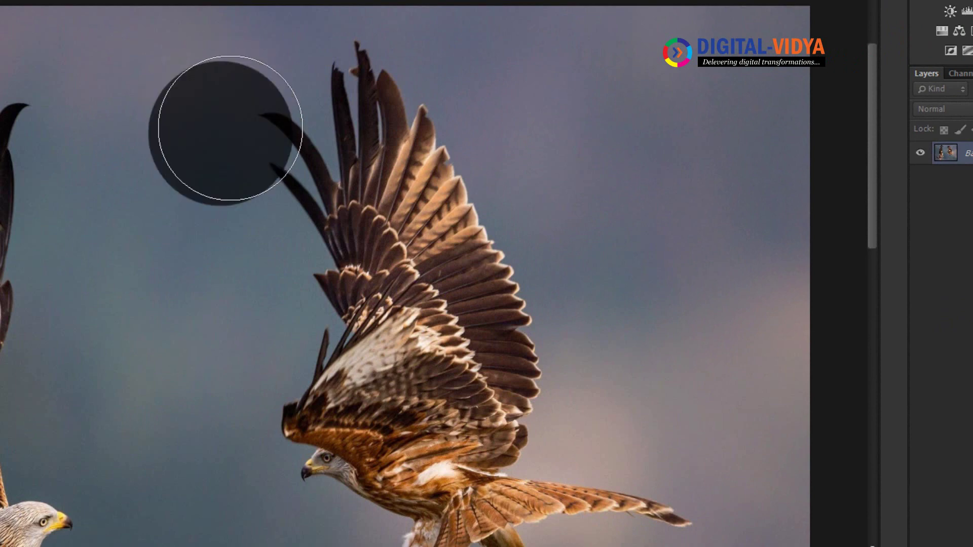
pyautogui.moveTo(231, 128)
pyautogui.mouseDown()
pyautogui.moveTo(277, 84)
pyautogui.moveTo(347, 61)
pyautogui.moveTo(400, 88)
pyautogui.moveTo(310, 134)
pyautogui.moveTo(336, 181)
pyautogui.moveTo(440, 213)
pyautogui.moveTo(334, 234)
pyautogui.moveTo(323, 143)
pyautogui.moveTo(441, 168)
pyautogui.moveTo(416, 344)
pyautogui.moveTo(343, 287)
pyautogui.moveTo(380, 268)
pyautogui.mouseUp()
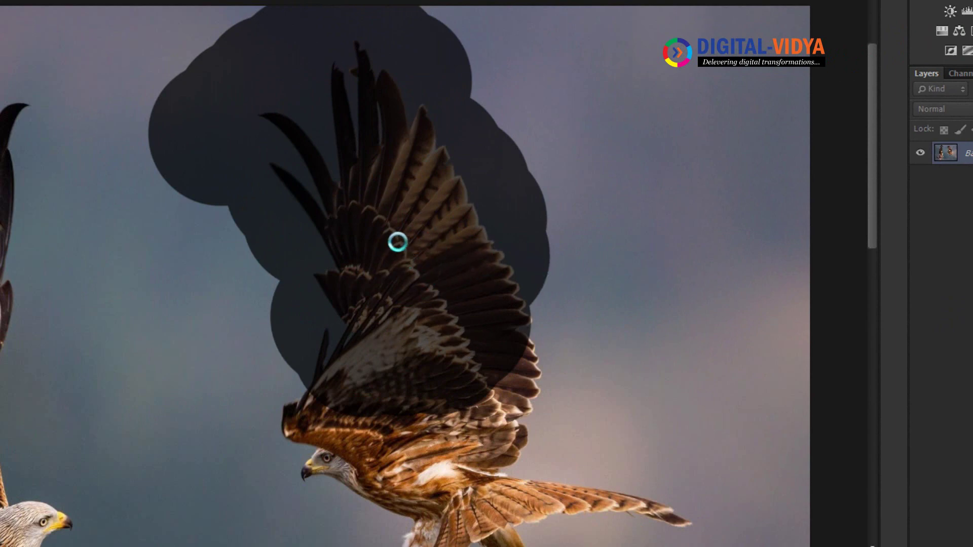
pyautogui.moveTo(508, 257); pyautogui.dragTo(484, 120)
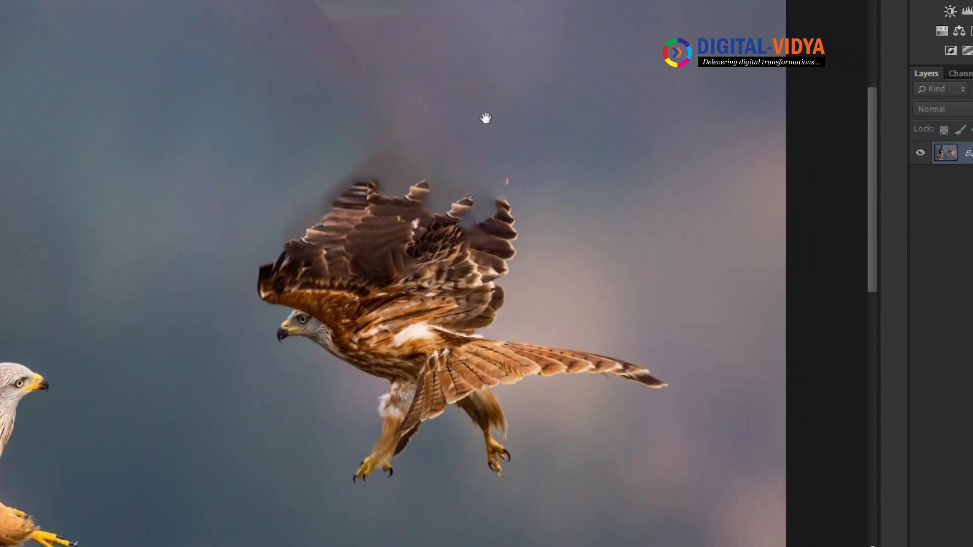
pyautogui.moveTo(690, 479)
pyautogui.mouseDown()
pyautogui.moveTo(629, 394)
pyautogui.moveTo(535, 397)
pyautogui.moveTo(471, 438)
pyautogui.moveTo(372, 459)
pyautogui.moveTo(277, 324)
pyautogui.moveTo(308, 189)
pyautogui.moveTo(438, 143)
pyautogui.moveTo(487, 229)
pyautogui.moveTo(341, 251)
pyautogui.moveTo(452, 293)
pyautogui.moveTo(391, 349)
pyautogui.moveTo(502, 360)
pyautogui.moveTo(467, 402)
pyautogui.mouseUp()
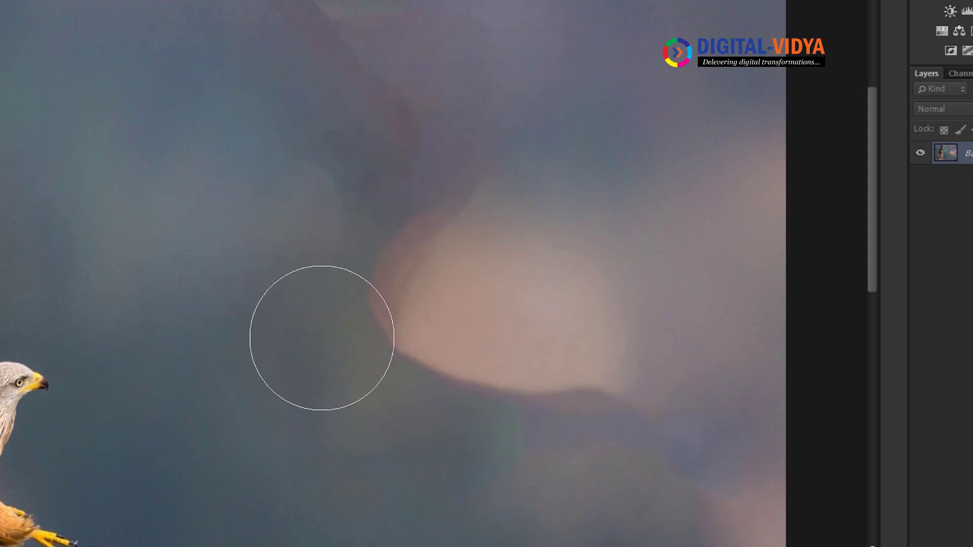
# - Smooth the leftover smudges in the sky, then close the eagle photo without saving
pyautogui.moveTo(322, 338)
pyautogui.mouseDown()
pyautogui.moveTo(340, 330)
pyautogui.moveTo(493, 374)
pyautogui.moveTo(634, 387)
pyautogui.moveTo(658, 342)
pyautogui.moveTo(548, 379)
pyautogui.moveTo(388, 330)
pyautogui.moveTo(418, 239)
pyautogui.moveTo(544, 274)
pyautogui.moveTo(598, 256)
pyautogui.mouseUp()
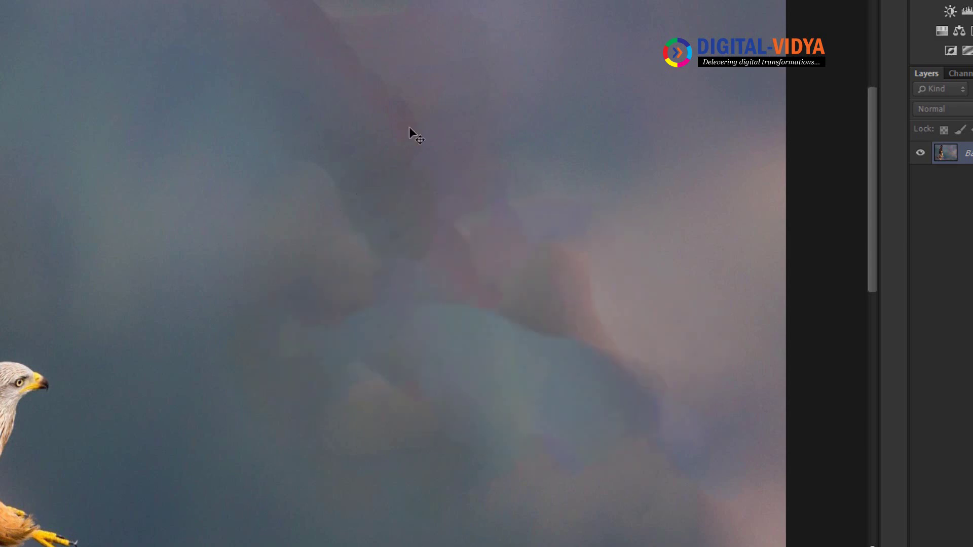
pyautogui.hotkey('ctrl', '-')
pyautogui.hotkey('ctrl', '-')
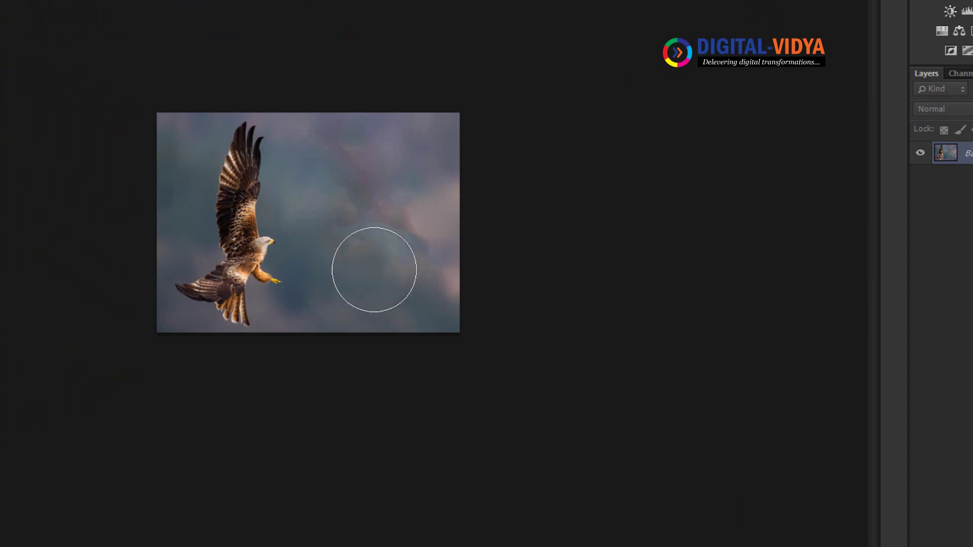
pyautogui.moveTo(354, 269)
pyautogui.mouseDown()
pyautogui.moveTo(383, 199)
pyautogui.moveTo(368, 146)
pyautogui.moveTo(342, 140)
pyautogui.moveTo(412, 188)
pyautogui.moveTo(440, 148)
pyautogui.moveTo(400, 137)
pyautogui.moveTo(425, 228)
pyautogui.moveTo(425, 303)
pyautogui.moveTo(397, 293)
pyautogui.moveTo(440, 234)
pyautogui.moveTo(495, 310)
pyautogui.mouseUp()
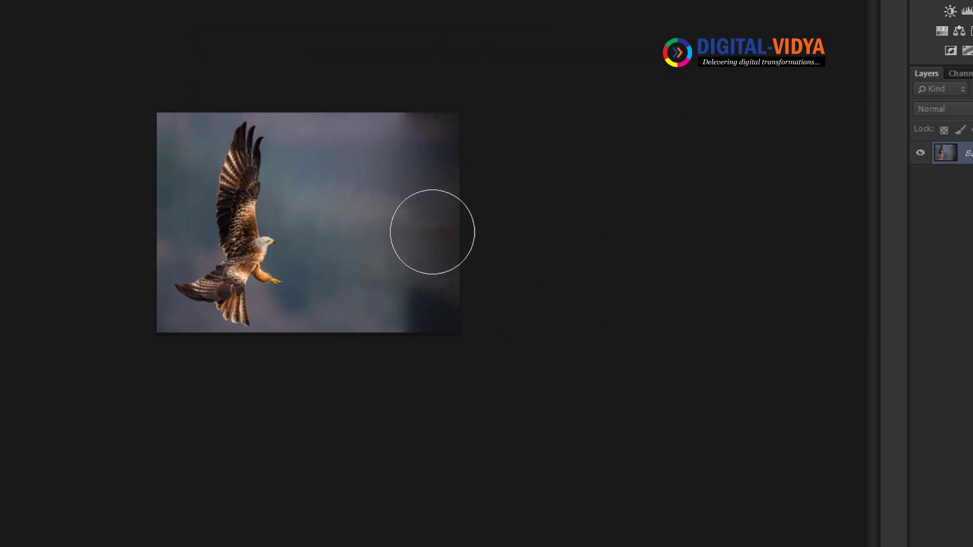
pyautogui.hotkey('ctrl', 'w')
pyautogui.click(392, 116)
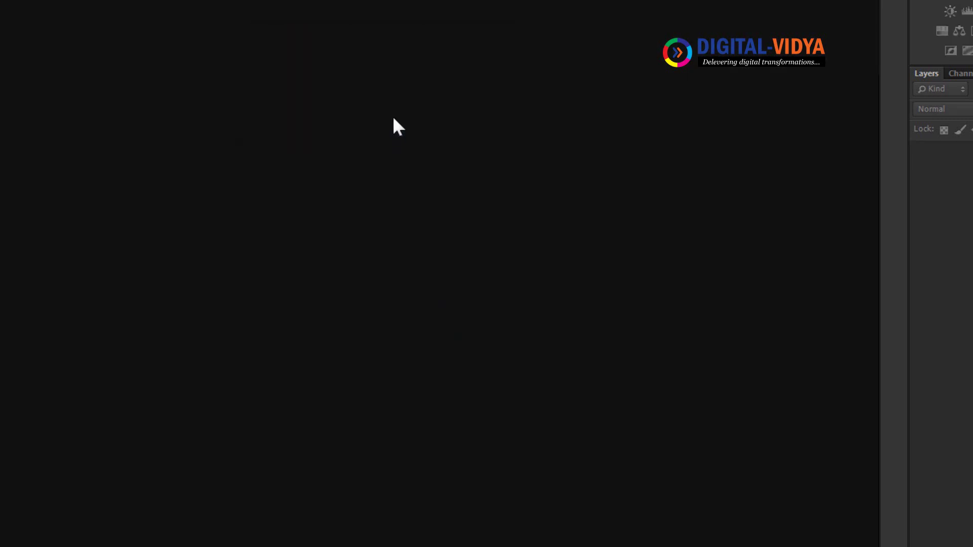
# - Open the palace column photo 176862170_a098b039b5_o.jpg from the Widescreen folder
pyautogui.hotkey('ctrl', 'o')
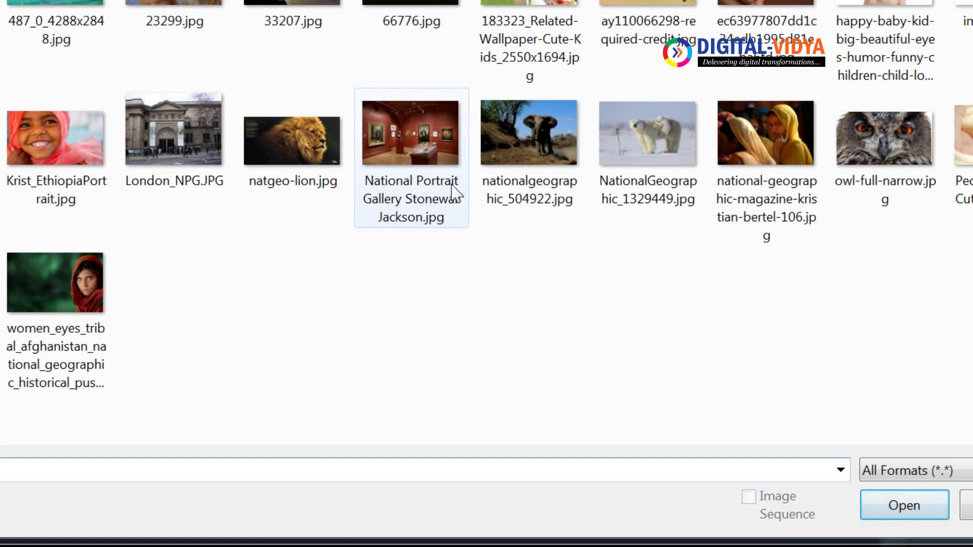
pyautogui.scroll(5, 476, 281)
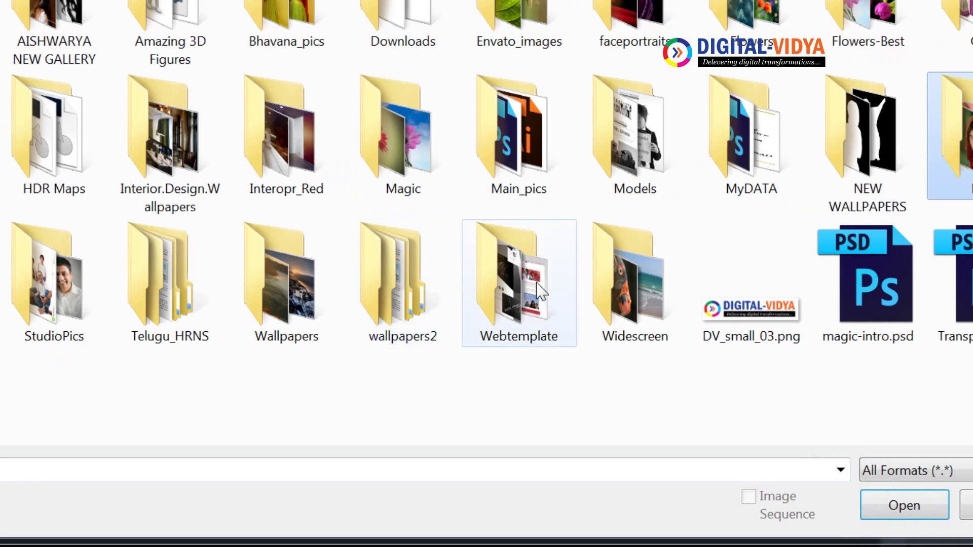
pyautogui.doubleClick(621, 284)
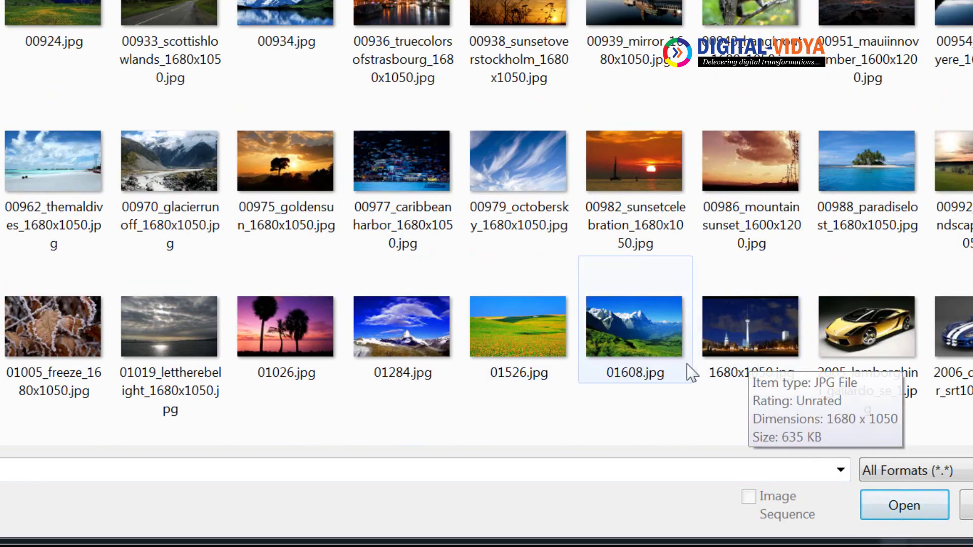
pyautogui.scroll(-3, 763, 278)
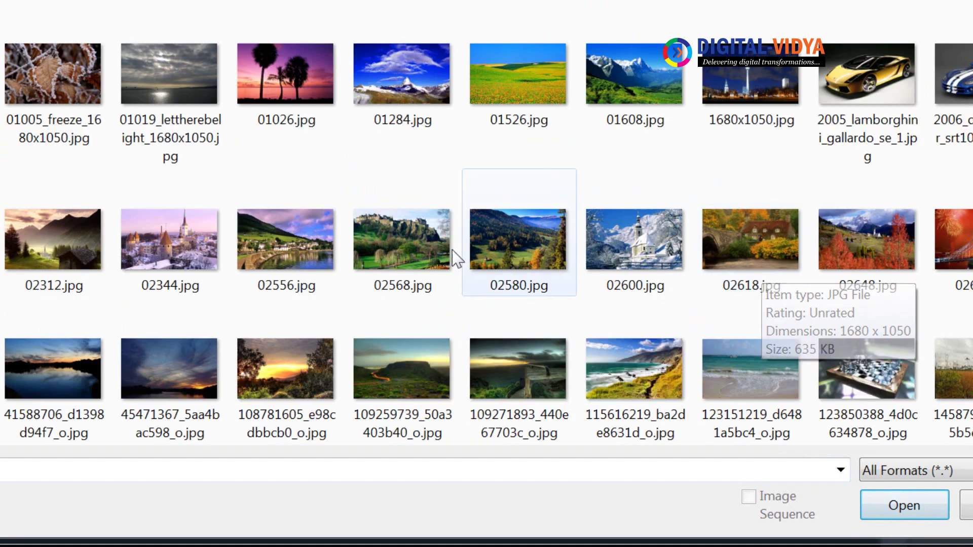
pyautogui.scroll(-4, 242, 220)
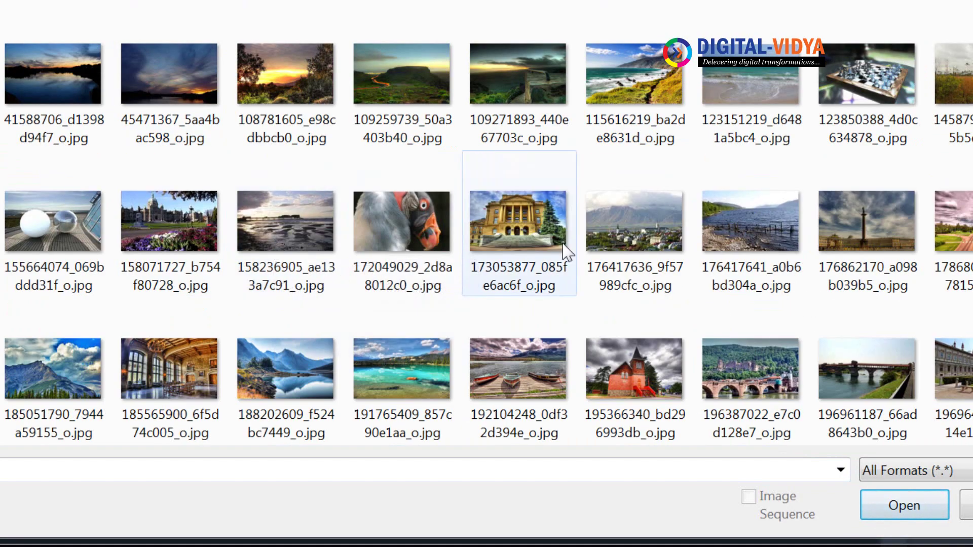
pyautogui.doubleClick(856, 218)
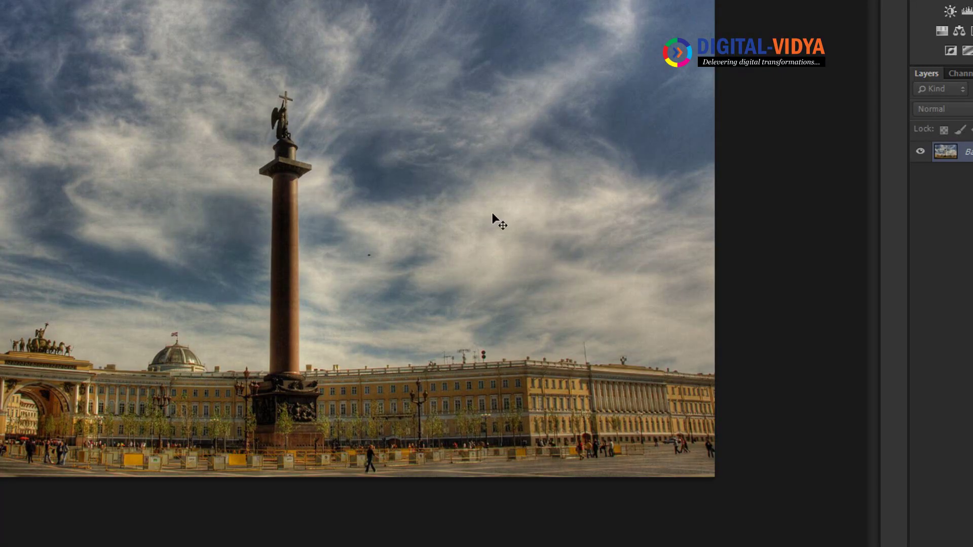
# - Heal the tall column out of the palace photo with a smaller brush, then close without saving
pyautogui.hotkey('ctrl', '+')
pyautogui.press('b')
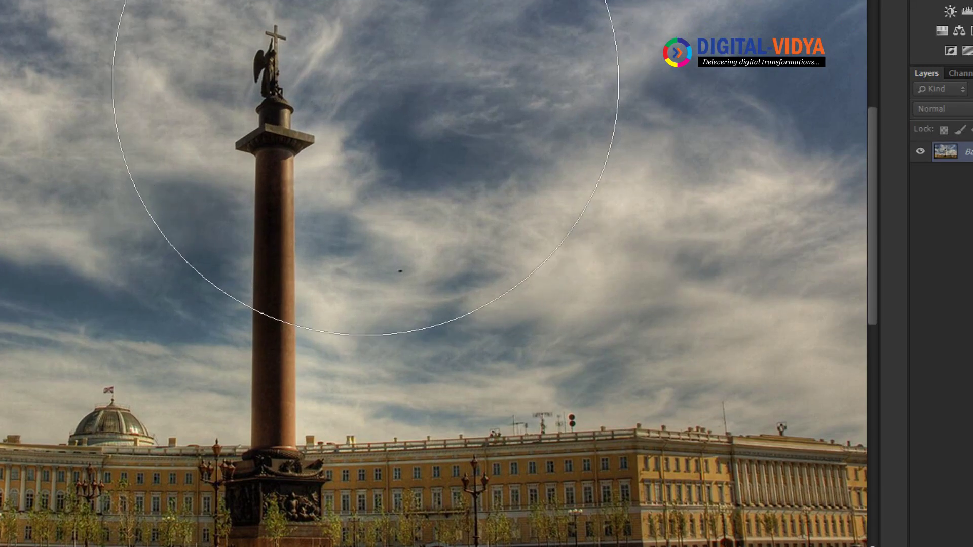
pyautogui.press('[')
pyautogui.press('[')
pyautogui.press('[')
pyautogui.press('[')
pyautogui.press('[')
pyautogui.press('[')
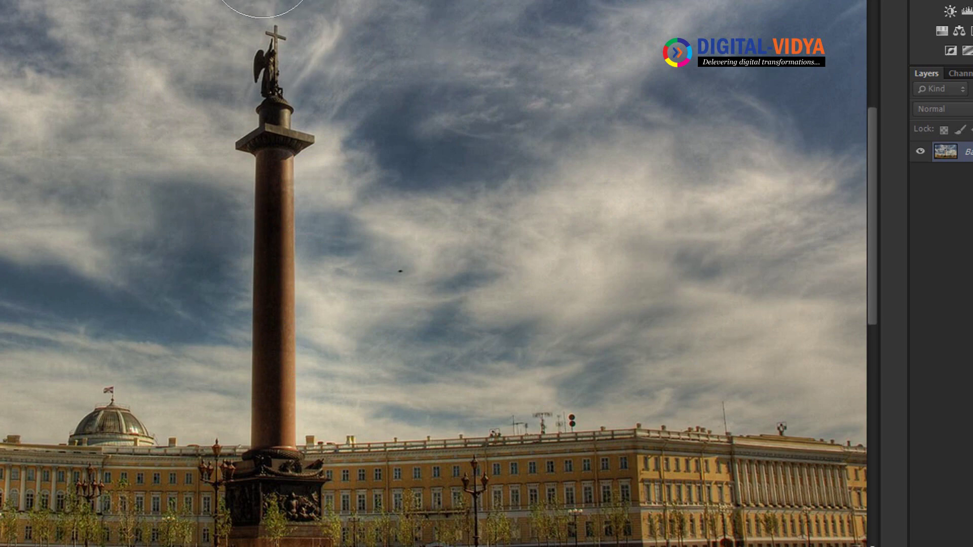
pyautogui.moveTo(261, 3)
pyautogui.mouseDown()
pyautogui.moveTo(285, 331)
pyautogui.moveTo(284, 376)
pyautogui.moveTo(263, 388)
pyautogui.moveTo(283, 390)
pyautogui.moveTo(274, 394)
pyautogui.moveTo(261, 7)
pyautogui.moveTo(271, 192)
pyautogui.mouseUp()
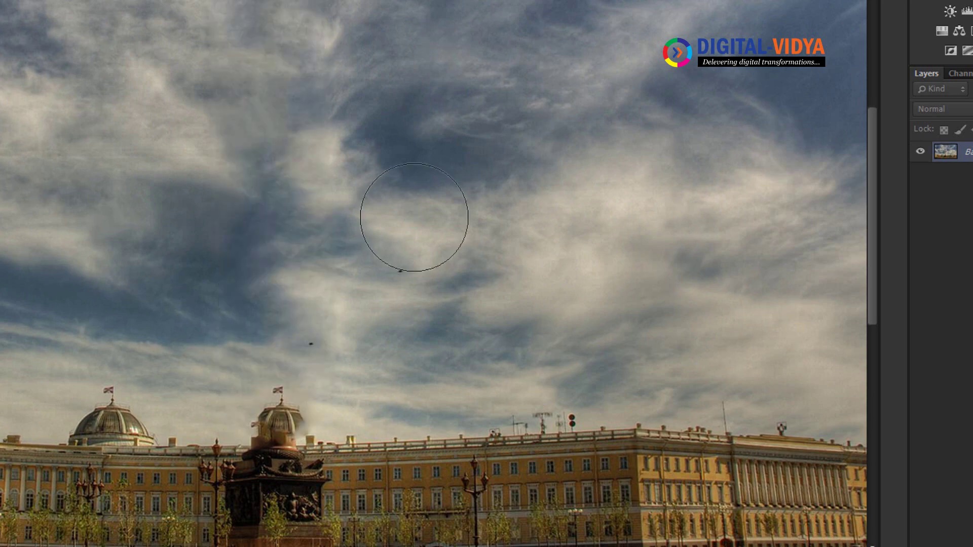
pyautogui.hotkey('ctrl', '-')
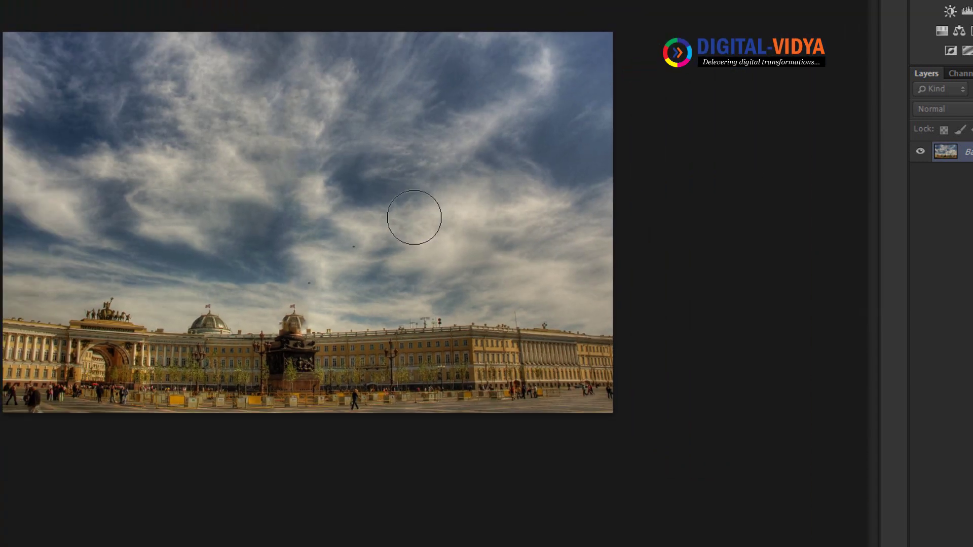
pyautogui.hotkey('ctrl', 'w')
pyautogui.click(384, 110)
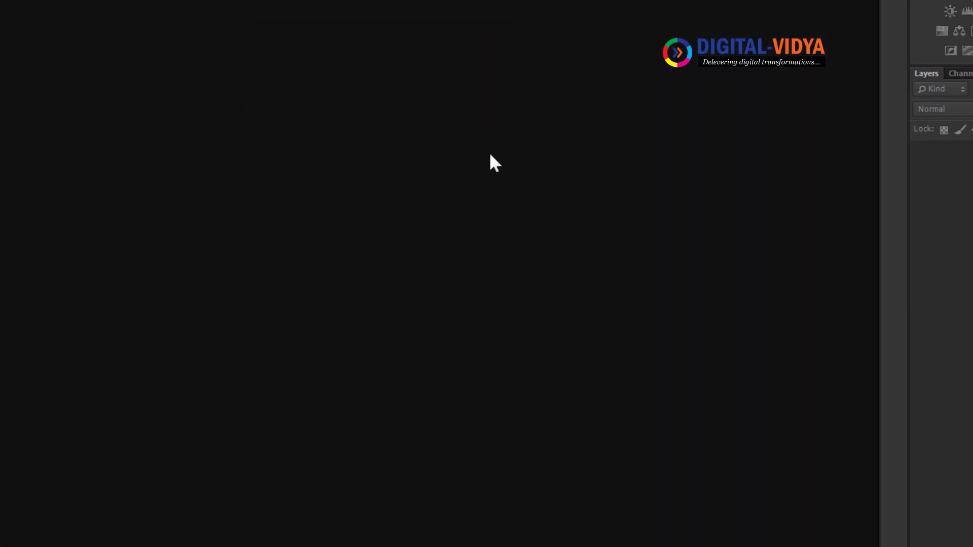
# - Open the Maldives beach photo and heal the cart wheels off the sand
pyautogui.hotkey('ctrl', 'o')
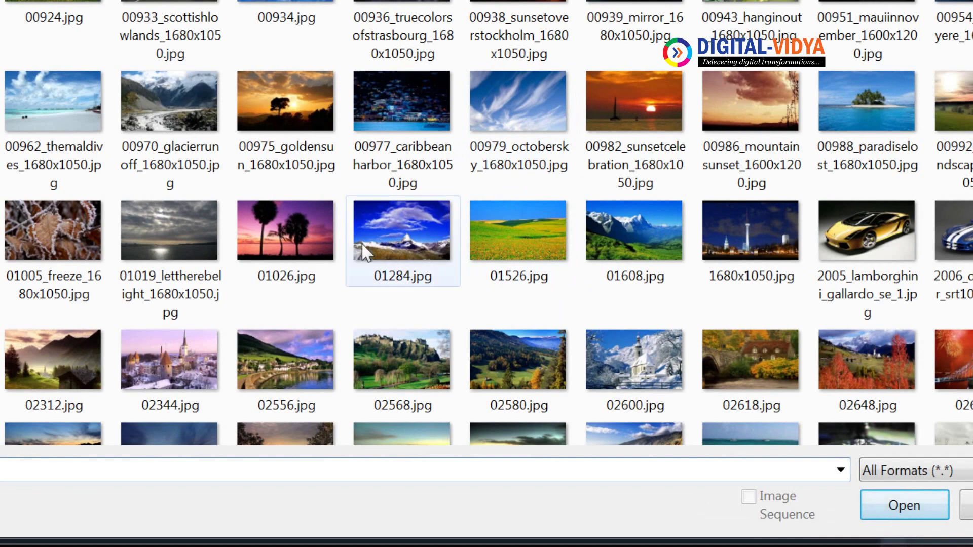
pyautogui.doubleClick(50, 101)
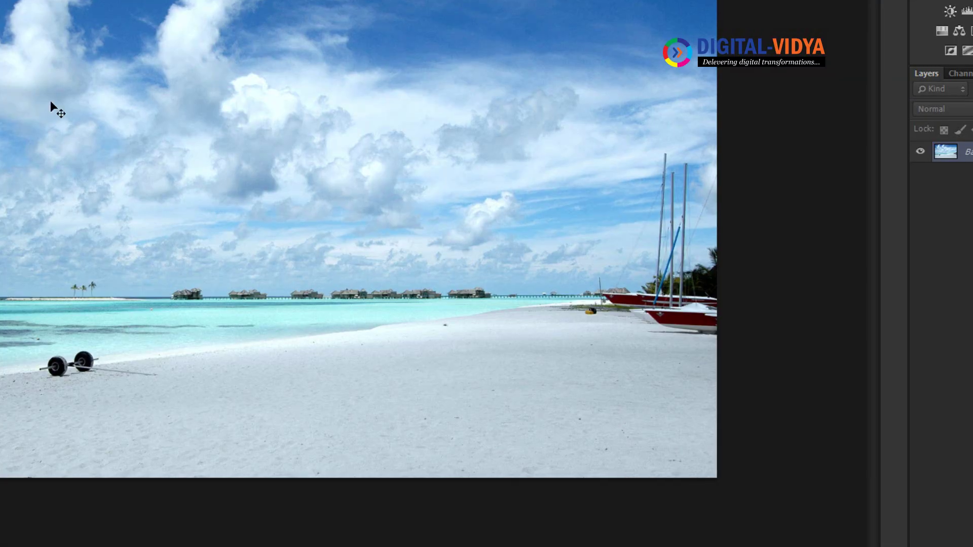
pyautogui.hotkey('ctrl', '+')
pyautogui.moveTo(44, 300); pyautogui.dragTo(289, 207)
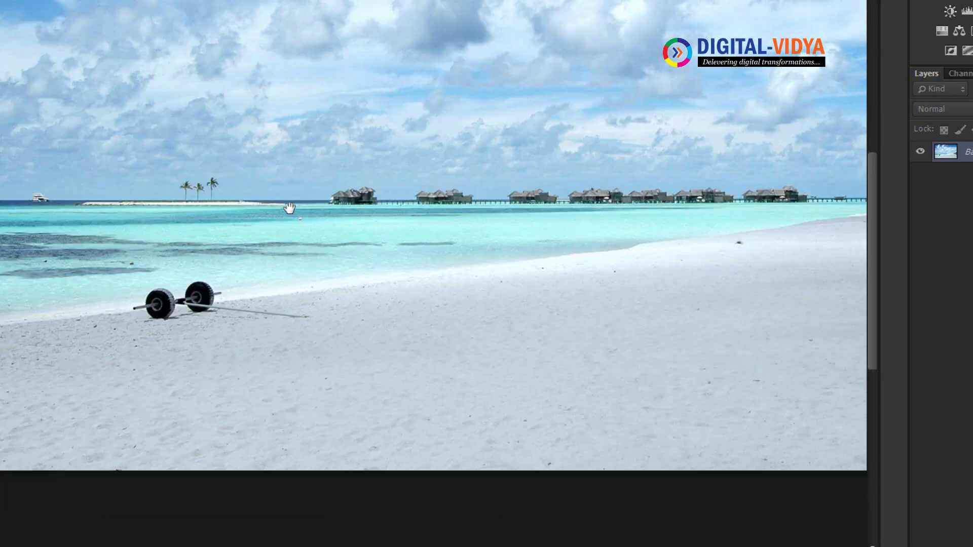
pyautogui.click(115, 311)
pyautogui.click(170, 311)
pyautogui.moveTo(201, 306); pyautogui.dragTo(318, 294)
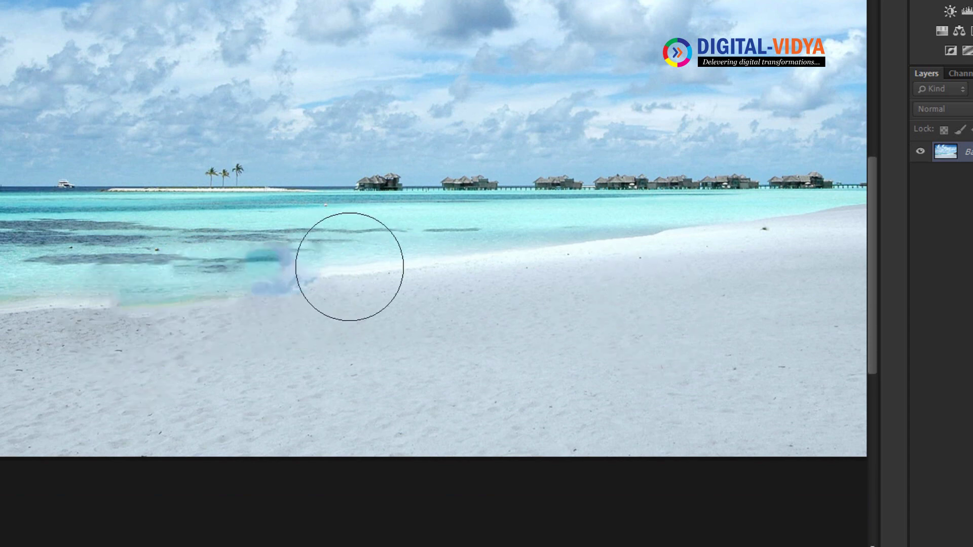
# - Smooth the blotchy patches along the water's edge, switching to a smaller brush
pyautogui.click(365, 274)
pyautogui.moveTo(338, 279); pyautogui.dragTo(161, 290)
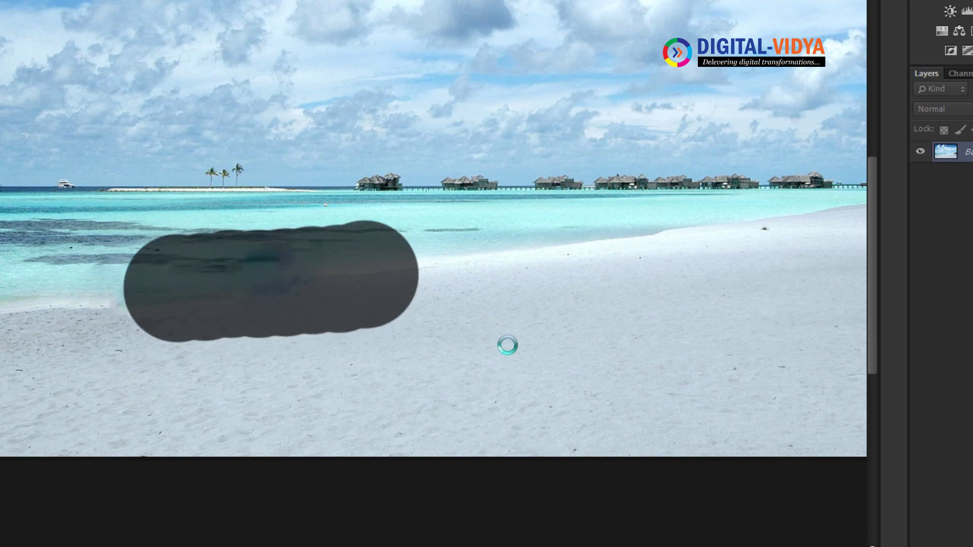
pyautogui.click(327, 227)
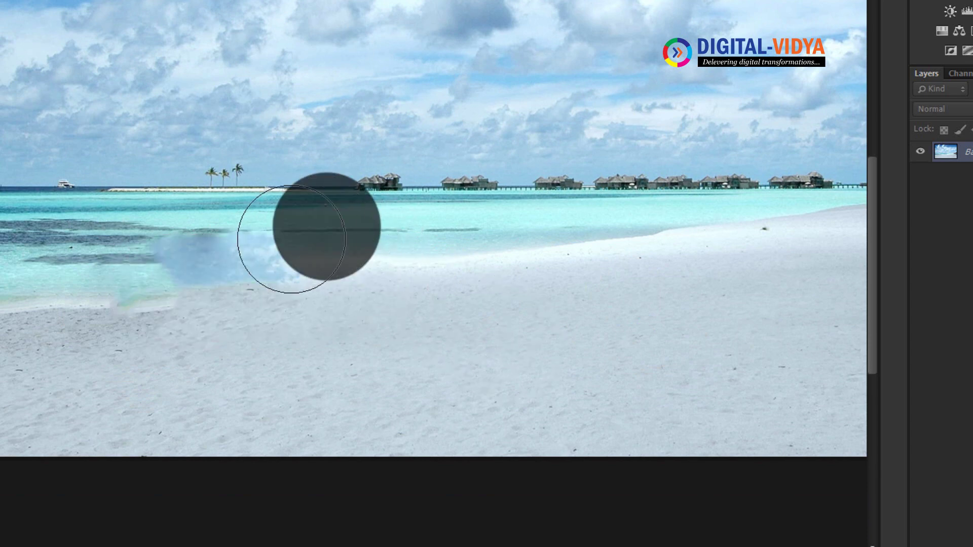
pyautogui.moveTo(291, 239); pyautogui.dragTo(195, 255)
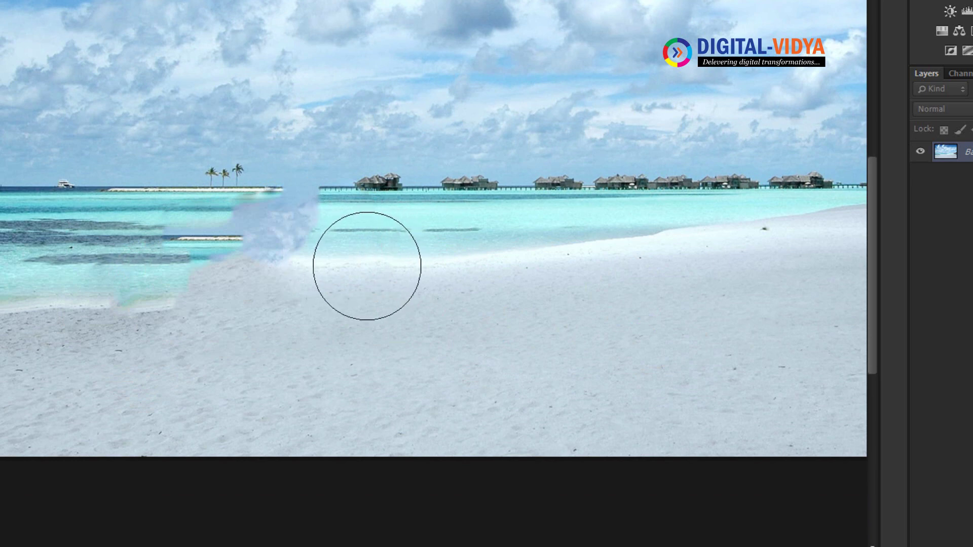
pyautogui.press('[')
pyautogui.press('[')
pyautogui.press('[')
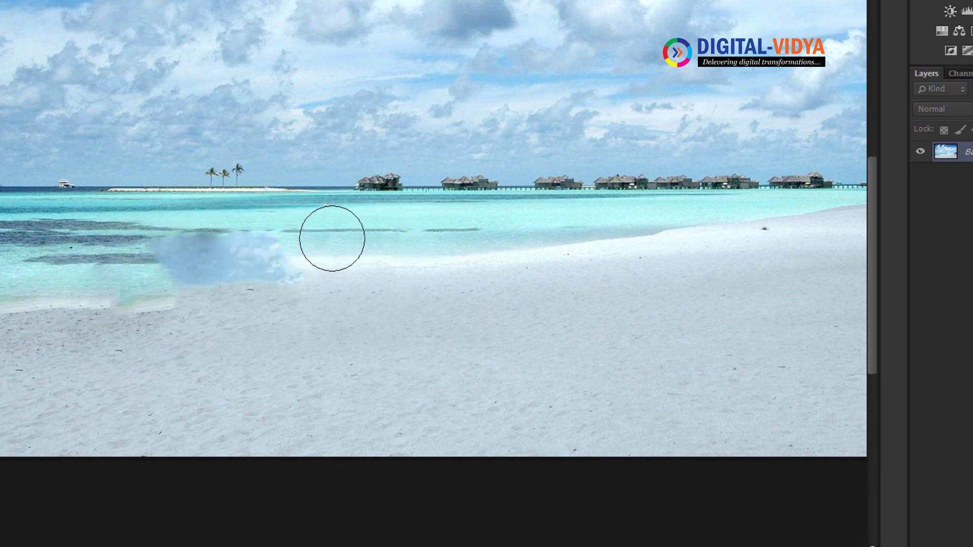
pyautogui.moveTo(317, 236); pyautogui.dragTo(169, 248)
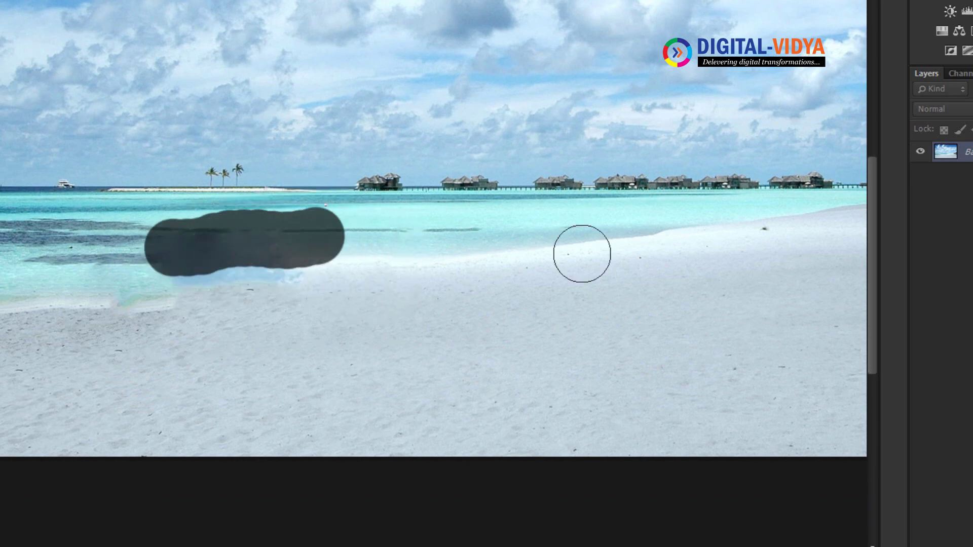
# - Erase the sand speck and the horizon water villas, then close the beach photo unsaved
pyautogui.click(762, 238)
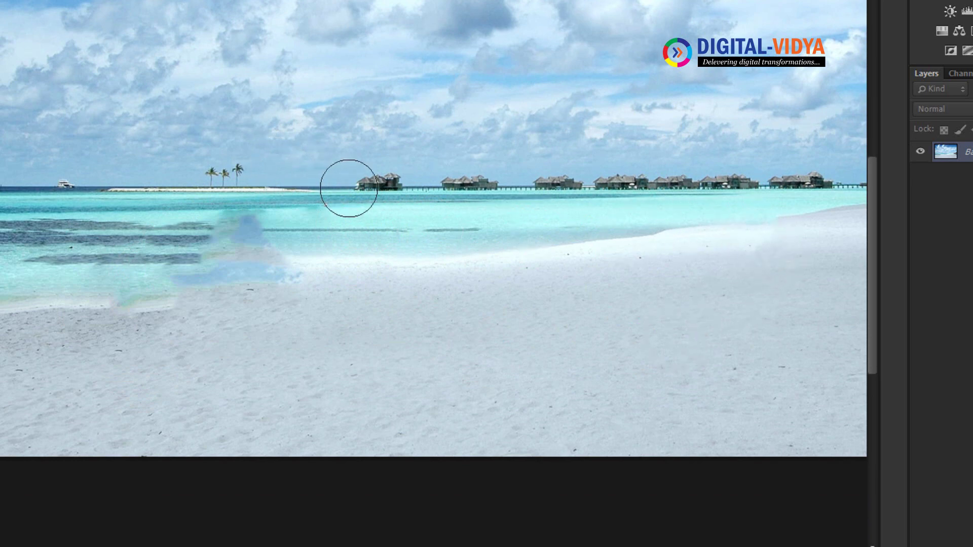
pyautogui.moveTo(349, 188); pyautogui.dragTo(824, 183)
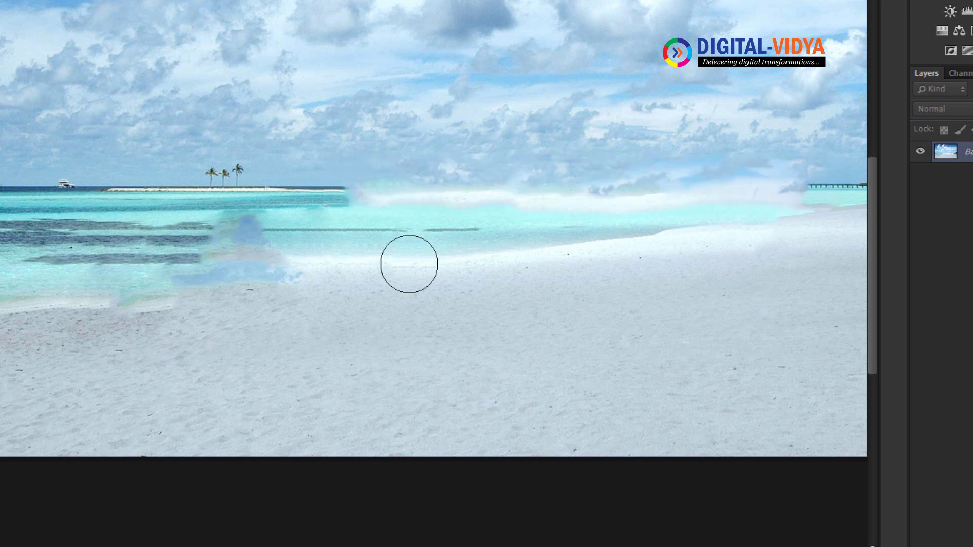
pyautogui.moveTo(639, 302); pyautogui.dragTo(509, 338)
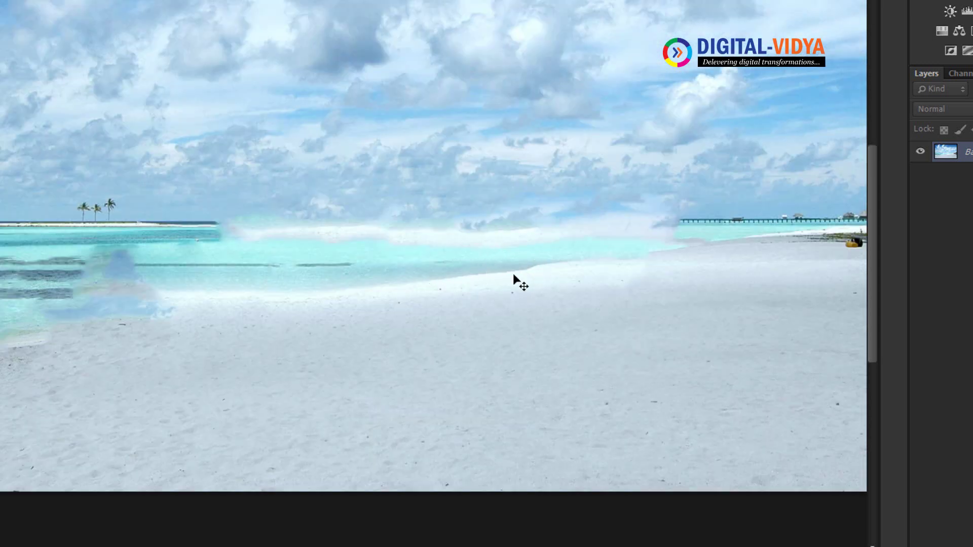
pyautogui.hotkey('ctrl', 'w')
pyautogui.click(382, 120)
pyautogui.hotkey('ctrl', 'o')
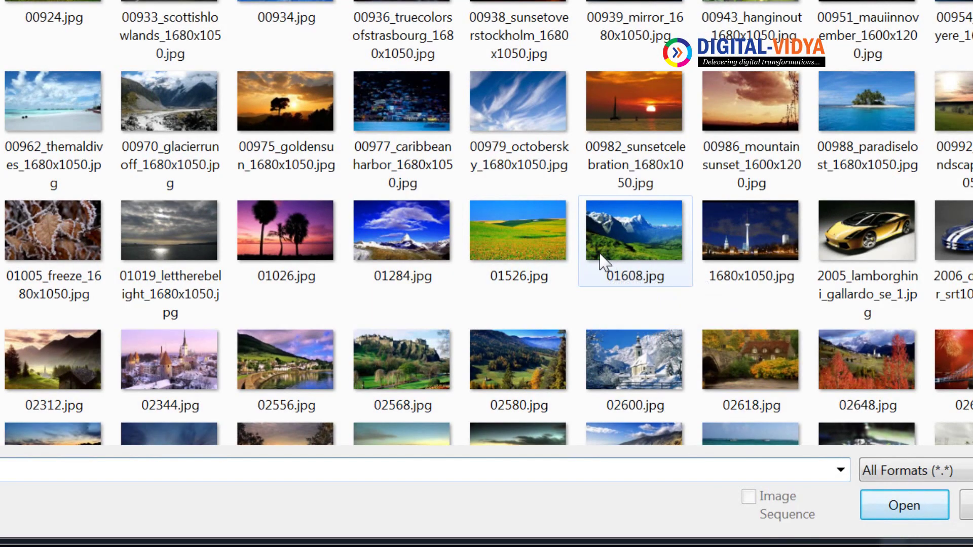
# - Open the dog photo 14.jpg and the hoop photo 8.jpg from the Wallpapers folder
pyautogui.hotkey('alt', 'Up')
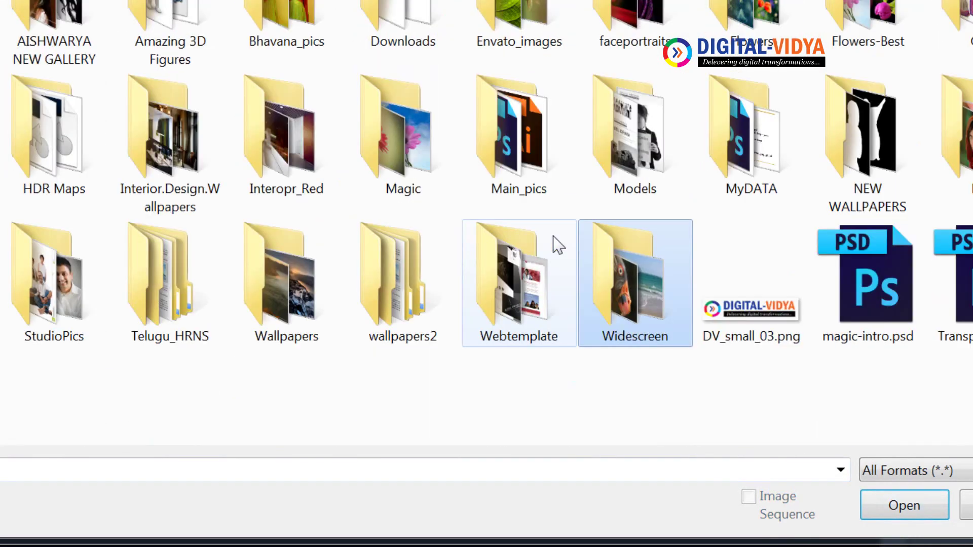
pyautogui.doubleClick(540, 313)
pyautogui.hotkey('alt', 'Up')
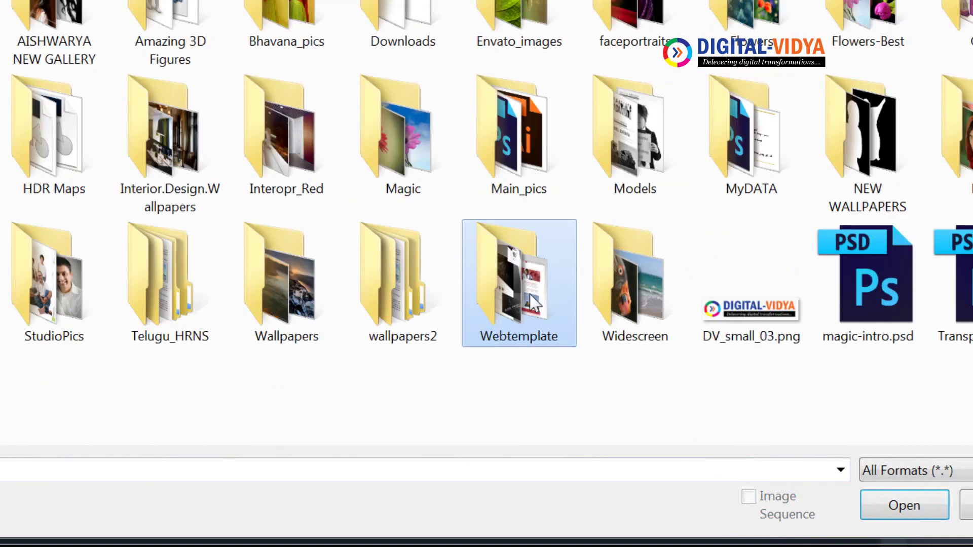
pyautogui.doubleClick(292, 288)
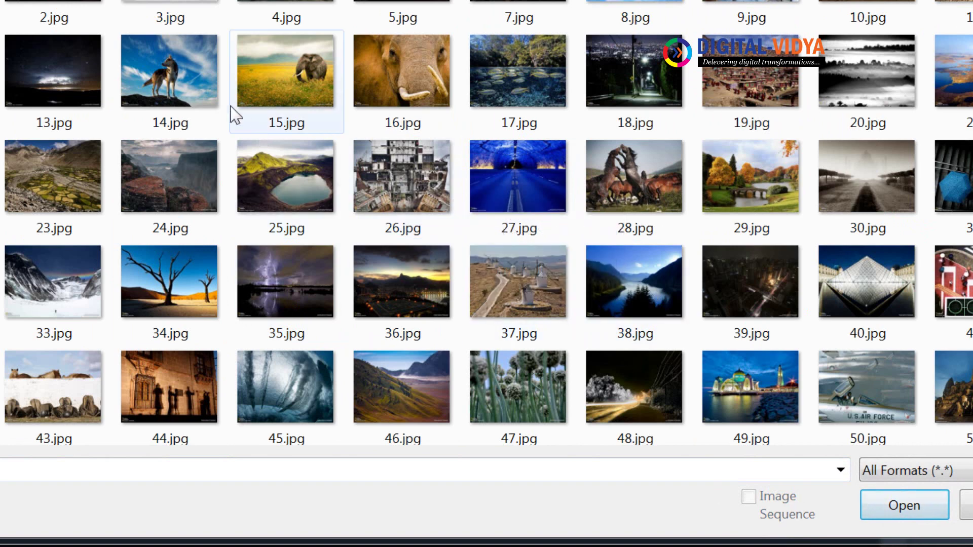
pyautogui.click(179, 73)
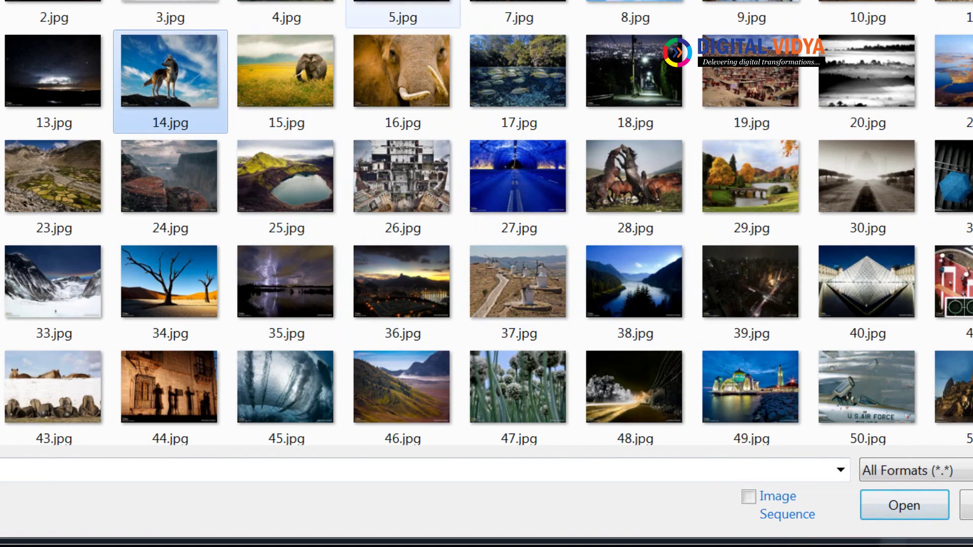
pyautogui.doubleClick(635, 15)
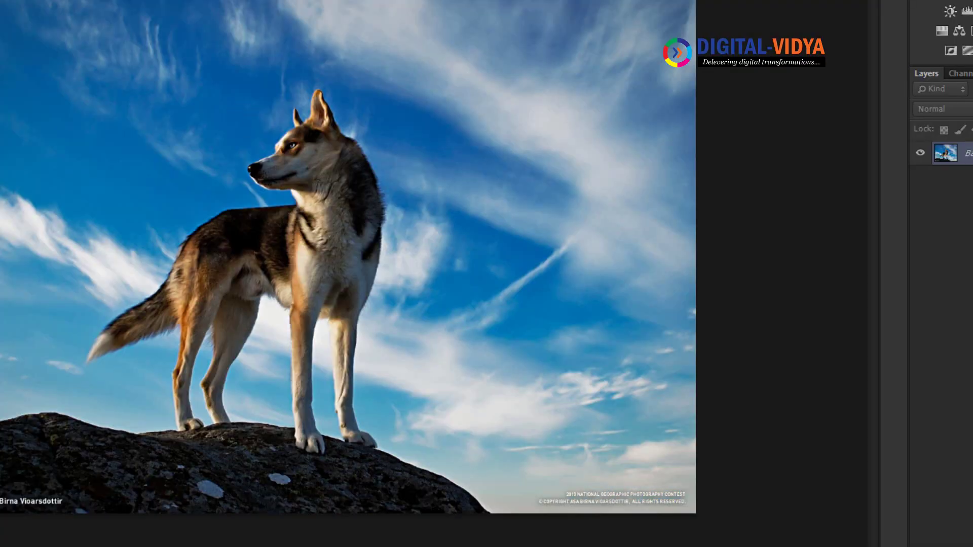
# - In 8.jpg, heal the hoop, backboard and pole out of the sky, then close it unsaved
pyautogui.hotkey('ctrl', 'Tab')
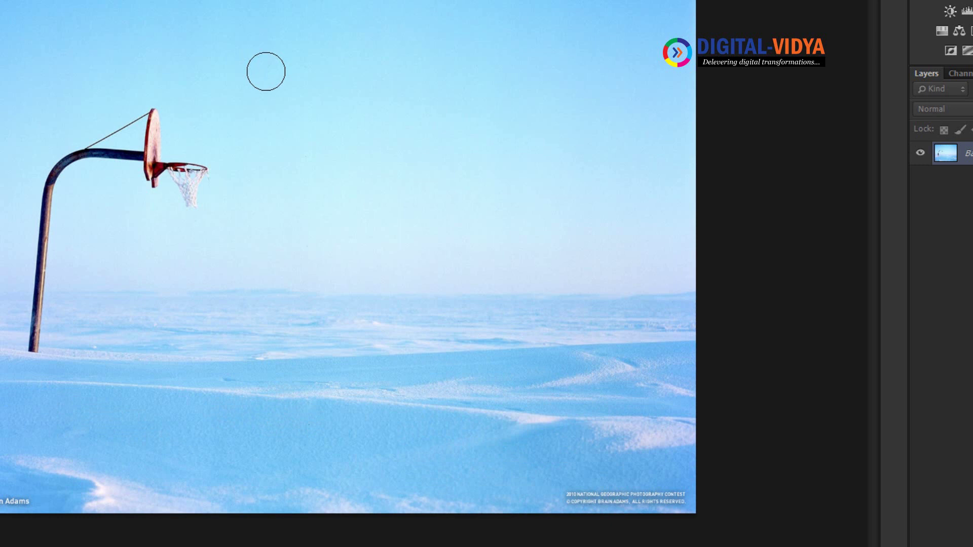
pyautogui.press(']')
pyautogui.press(']')
pyautogui.press(']')
pyautogui.press(']')
pyautogui.press(']')
pyautogui.press(']')
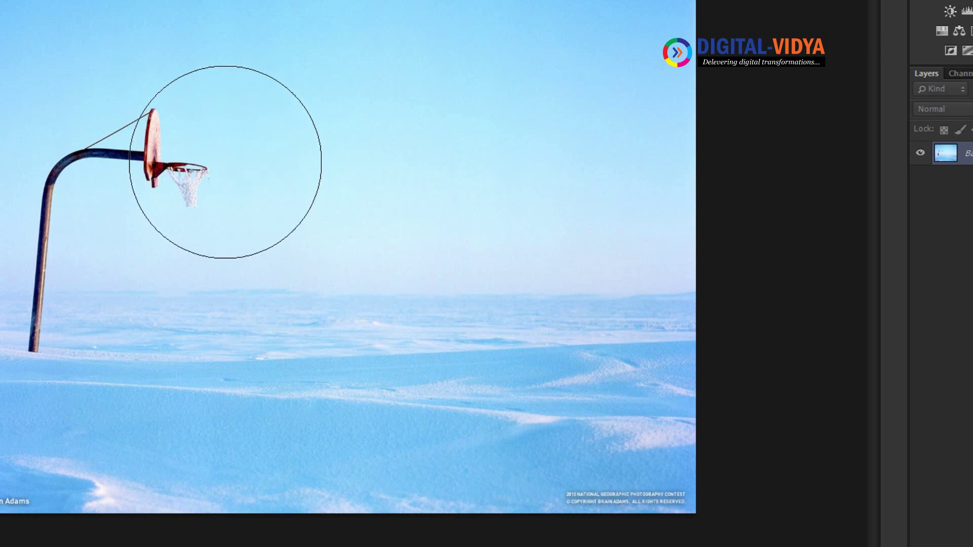
pyautogui.press('[')
pyautogui.press('[')
pyautogui.press('[')
pyautogui.moveTo(213, 174)
pyautogui.mouseDown()
pyautogui.moveTo(186, 151)
pyautogui.moveTo(92, 137)
pyautogui.moveTo(74, 204)
pyautogui.moveTo(42, 264)
pyautogui.moveTo(43, 319)
pyautogui.mouseUp()
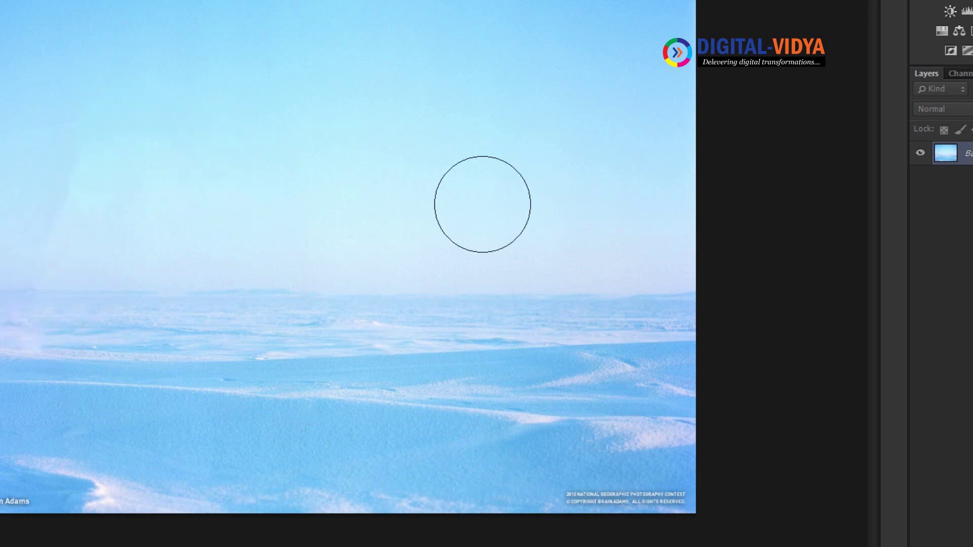
pyautogui.moveTo(119, 108); pyautogui.dragTo(70, 190)
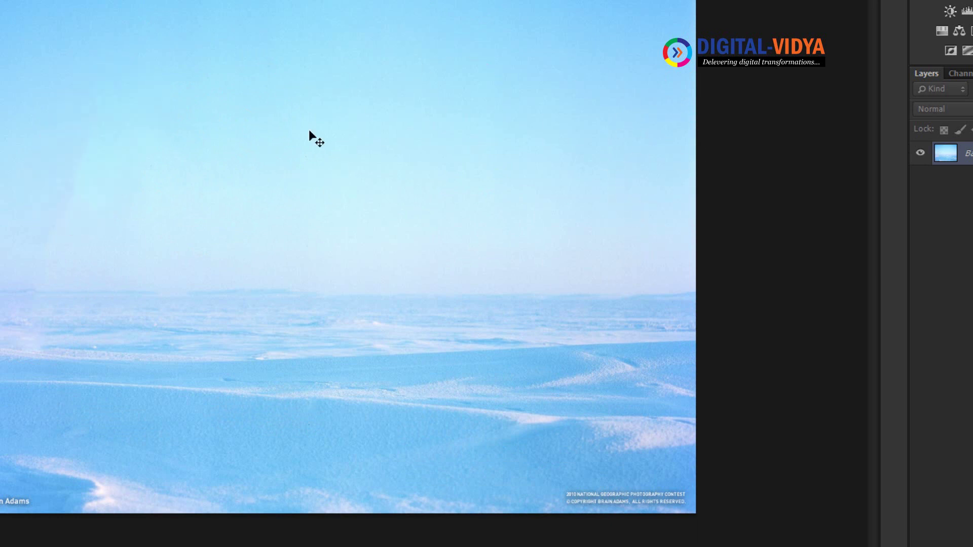
pyautogui.hotkey('ctrl', 'w')
pyautogui.click(383, 112)
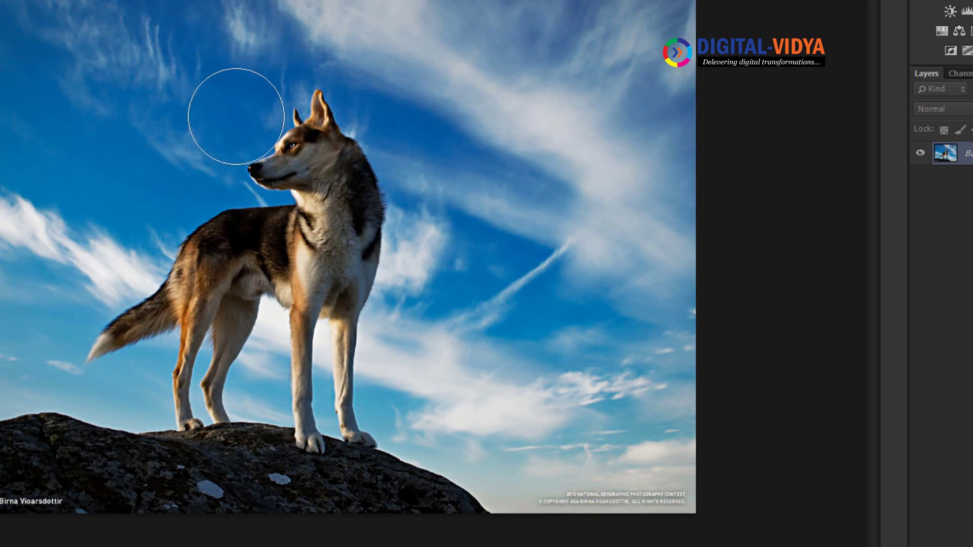
# - Heal the husky and the leftover blotch out of 14.jpg's sky, then start closing the photo
pyautogui.moveTo(235, 113)
pyautogui.mouseDown()
pyautogui.moveTo(323, 140)
pyautogui.moveTo(297, 162)
pyautogui.moveTo(365, 190)
pyautogui.moveTo(319, 216)
pyautogui.moveTo(356, 251)
pyautogui.moveTo(330, 298)
pyautogui.moveTo(280, 330)
pyautogui.moveTo(335, 354)
pyautogui.moveTo(310, 374)
pyautogui.moveTo(246, 354)
pyautogui.moveTo(160, 359)
pyautogui.moveTo(119, 335)
pyautogui.moveTo(159, 324)
pyautogui.moveTo(245, 233)
pyautogui.moveTo(284, 232)
pyautogui.moveTo(345, 189)
pyautogui.moveTo(386, 259)
pyautogui.moveTo(352, 375)
pyautogui.moveTo(228, 368)
pyautogui.moveTo(185, 378)
pyautogui.moveTo(174, 349)
pyautogui.moveTo(216, 185)
pyautogui.moveTo(307, 151)
pyautogui.moveTo(352, 224)
pyautogui.moveTo(346, 353)
pyautogui.mouseUp()
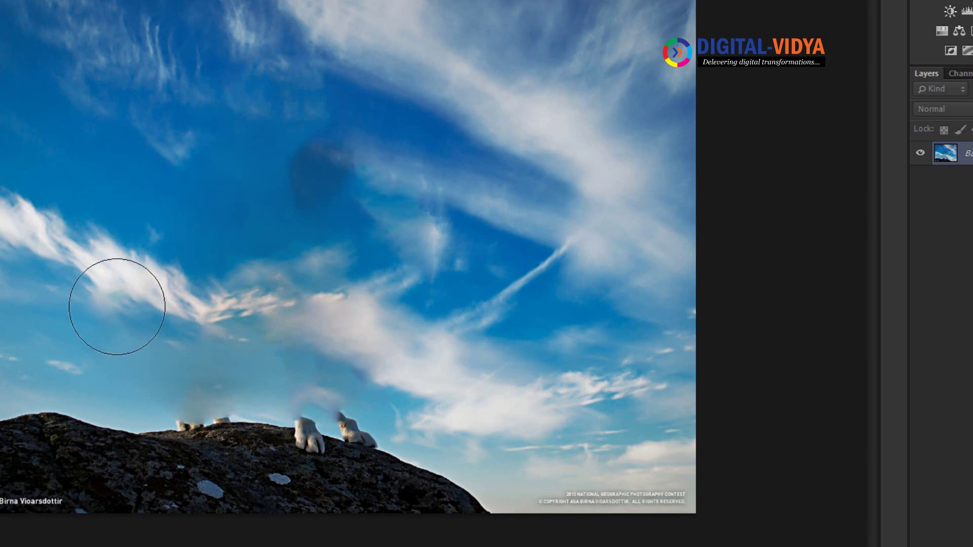
pyautogui.moveTo(116, 306)
pyautogui.mouseDown()
pyautogui.moveTo(163, 324)
pyautogui.moveTo(333, 338)
pyautogui.mouseUp()
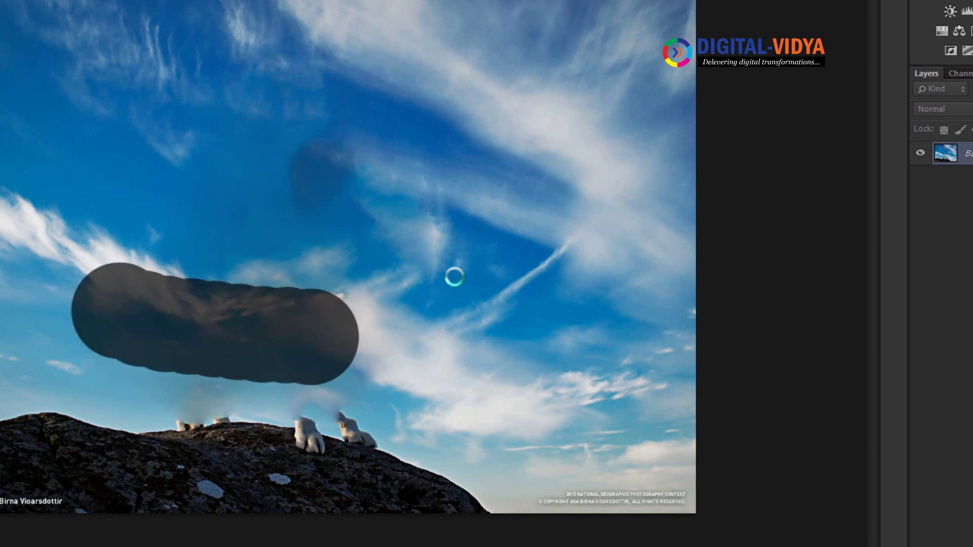
pyautogui.hotkey('ctrl', '-')
pyautogui.hotkey('ctrl', '-')
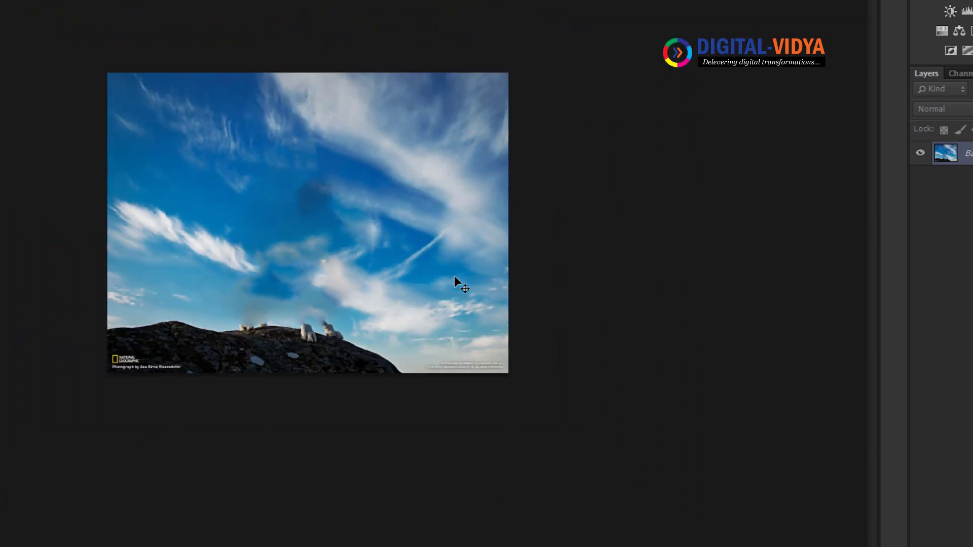
pyautogui.hotkey('ctrl', 'w')
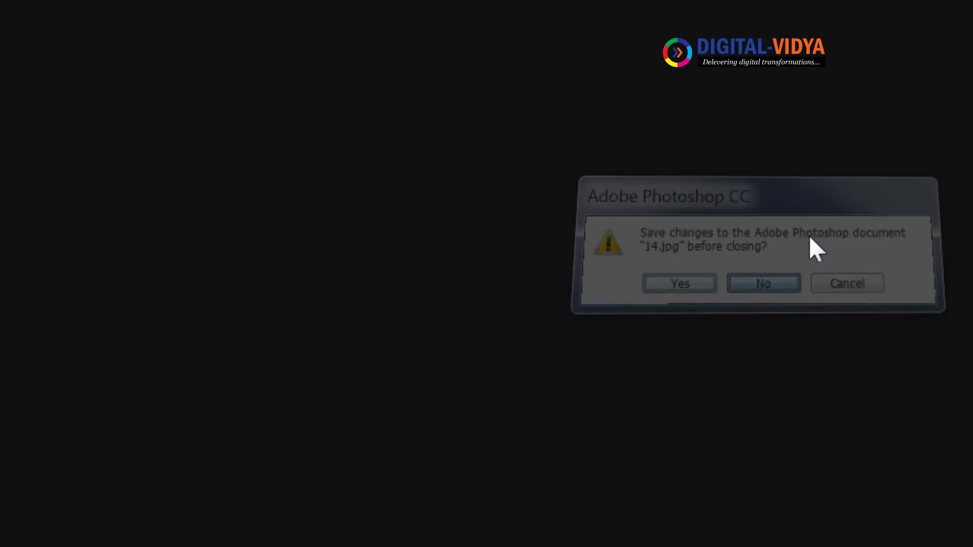
# - Discard the changes to 14.jpg and select the Move tool
pyautogui.click(394, 115)
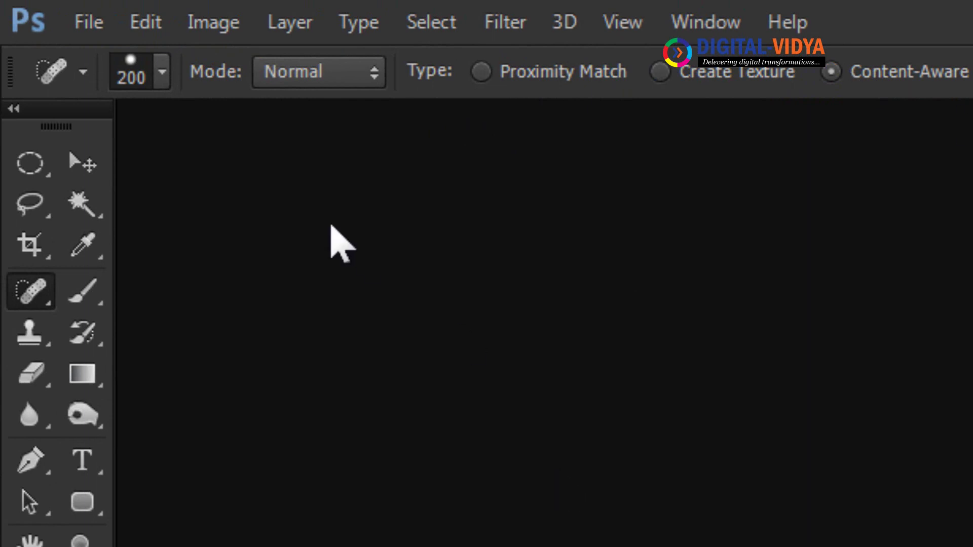
pyautogui.click(82, 161)
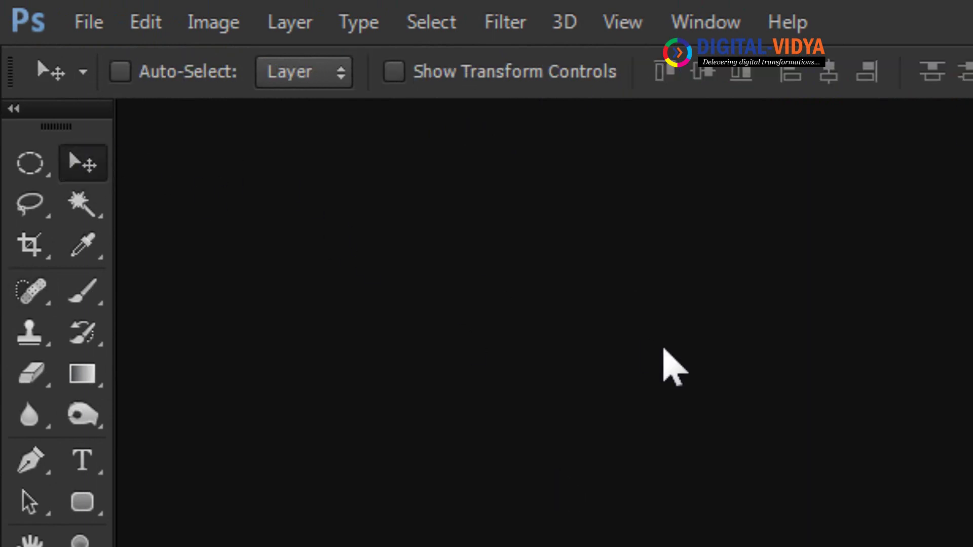